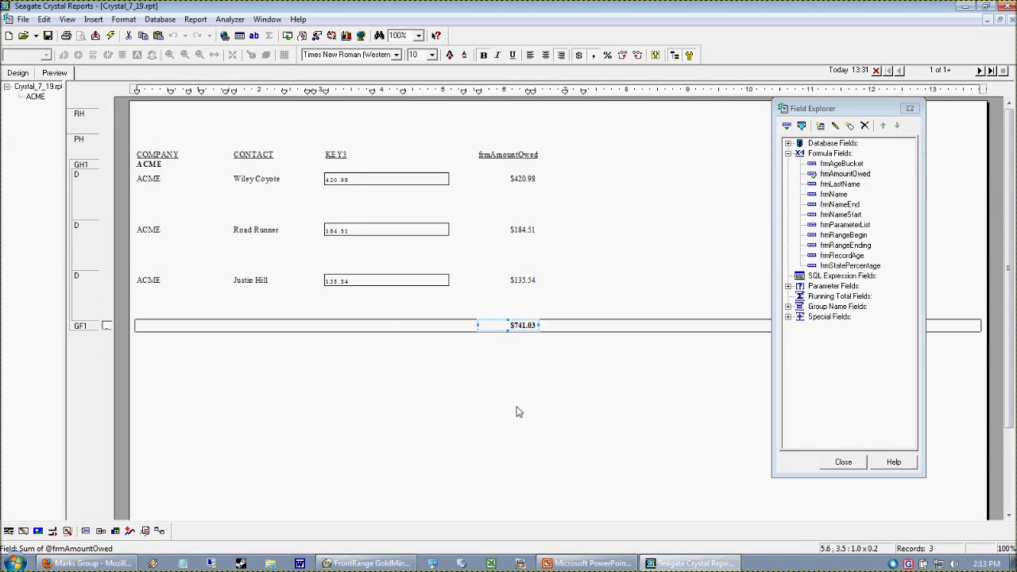
Compare the company value in each detail row with the company name in the group header of the preview
click(508, 407)
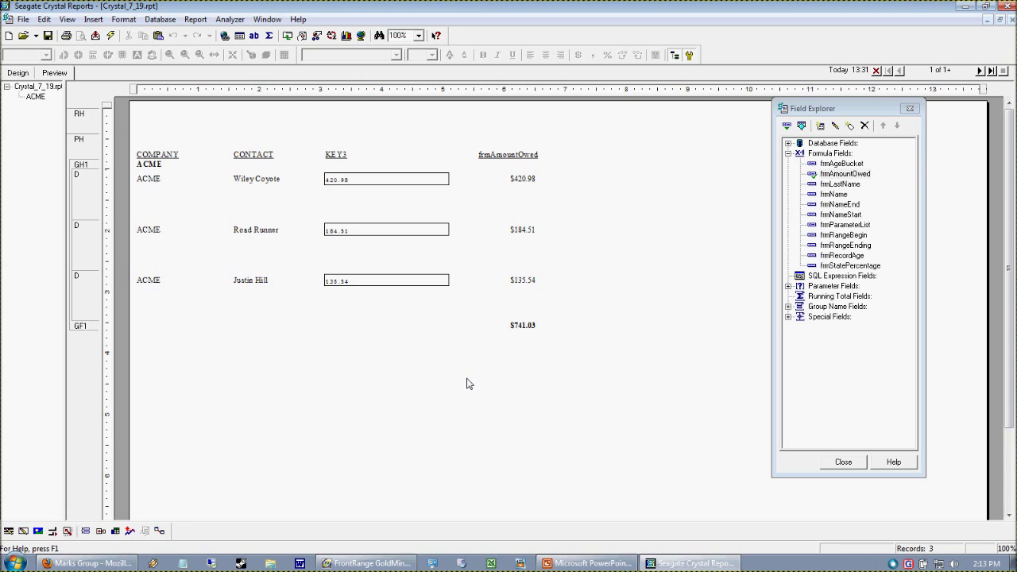
click(160, 232)
click(158, 179)
click(158, 232)
click(163, 279)
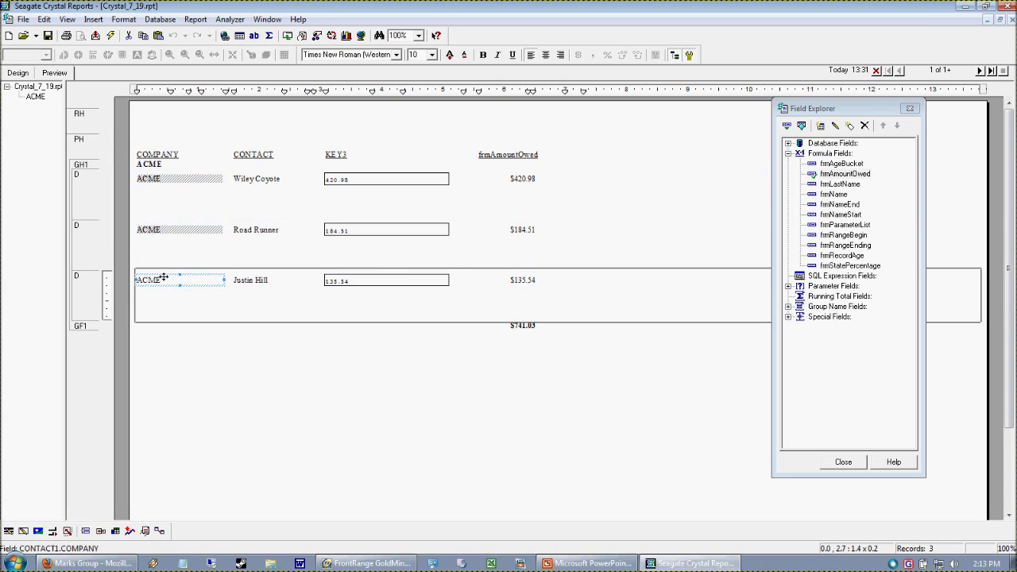
click(159, 230)
click(156, 167)
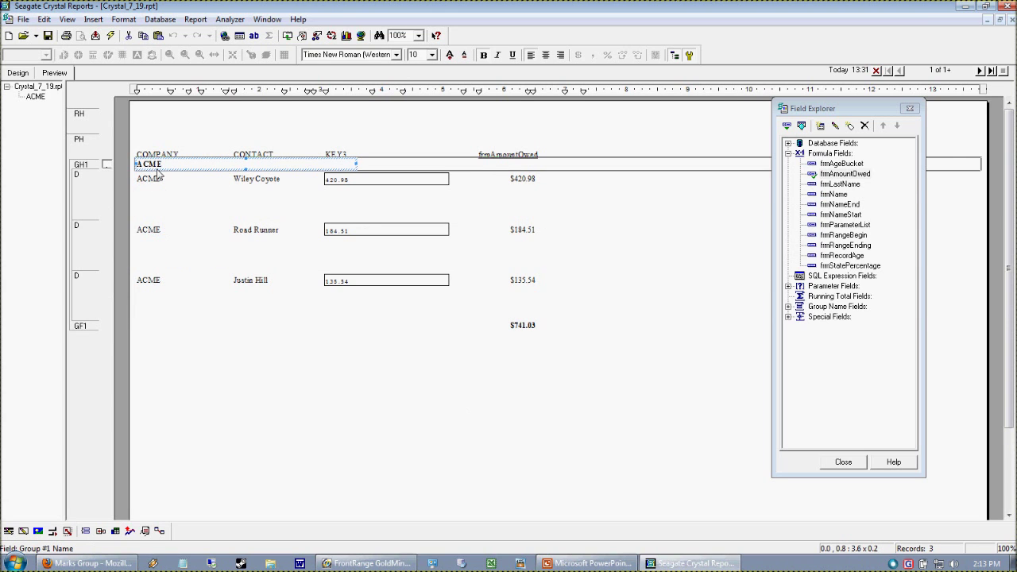
click(153, 182)
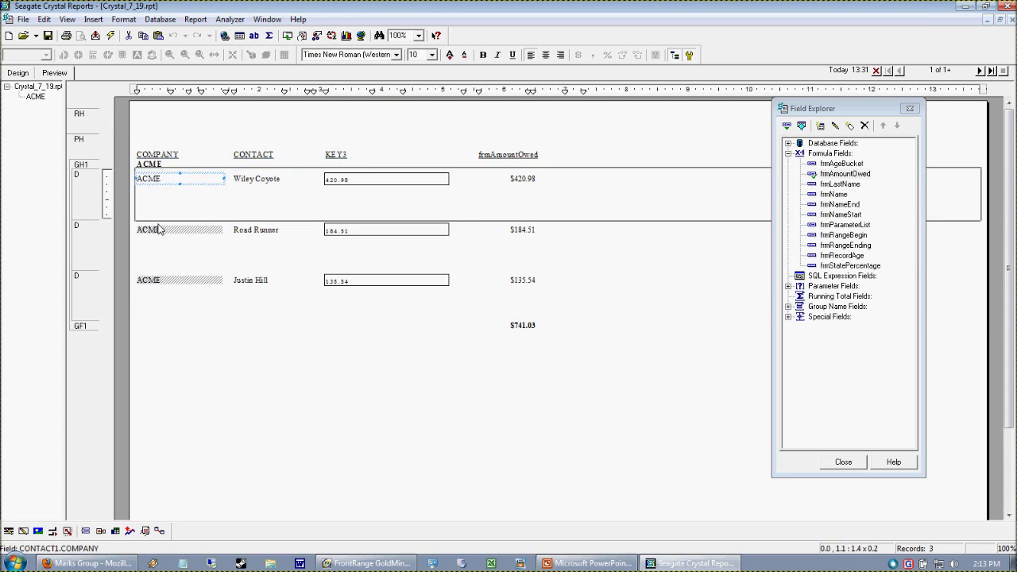
click(159, 230)
click(155, 283)
click(161, 247)
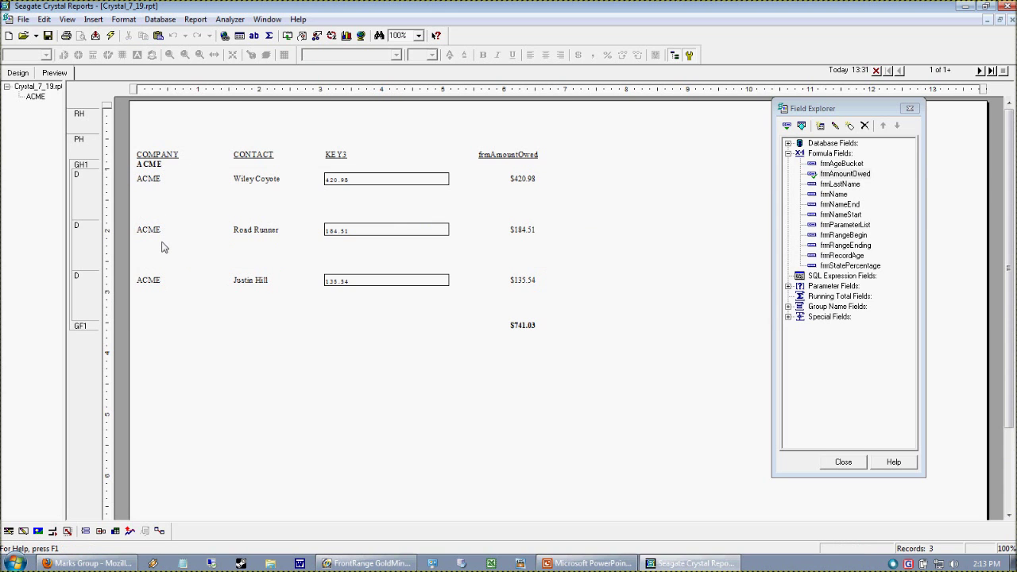
Check in the report design which field the report is grouped by in the Change Group settings
click(18, 72)
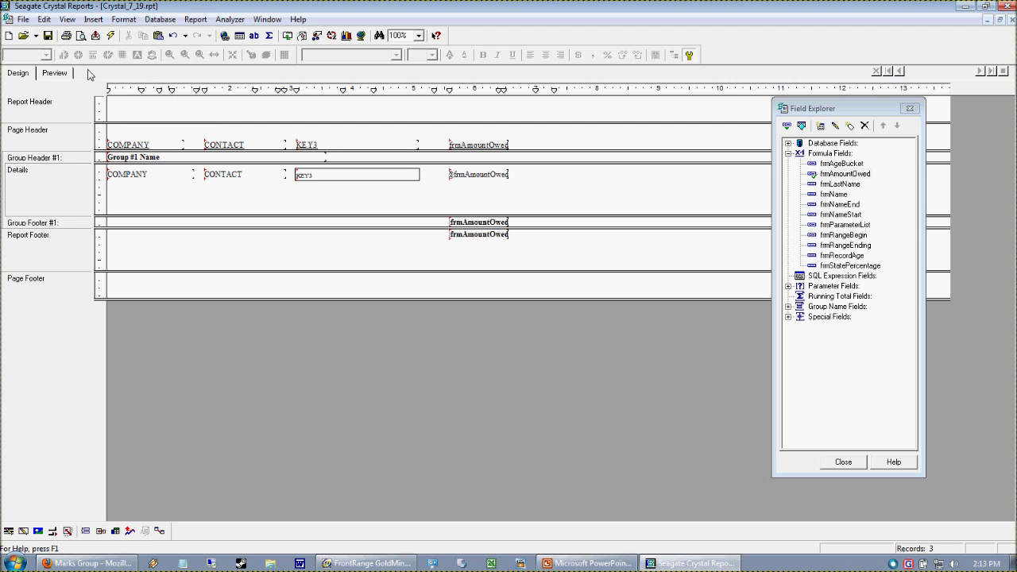
click(160, 19)
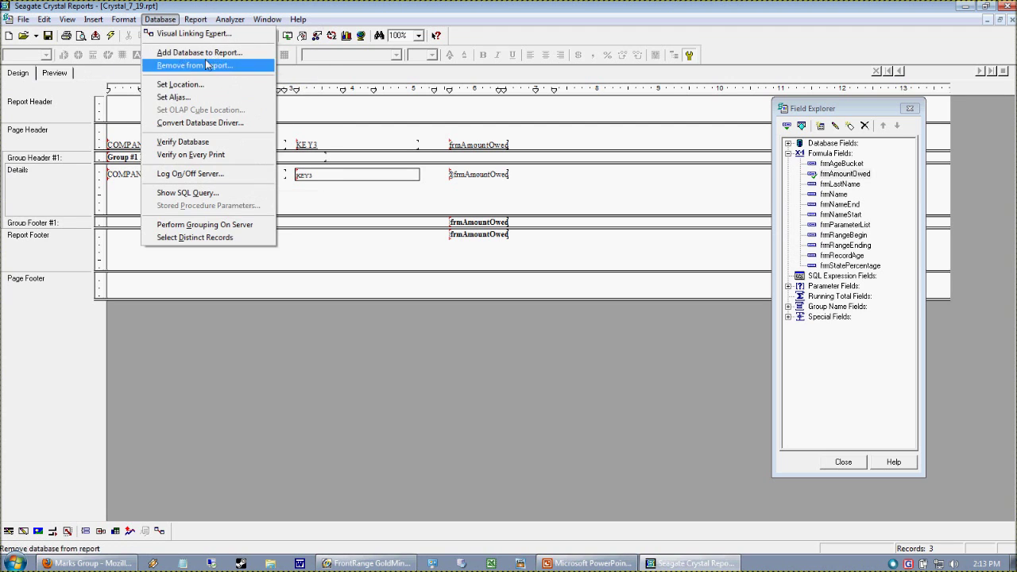
mouse_move(194, 17)
click(234, 84)
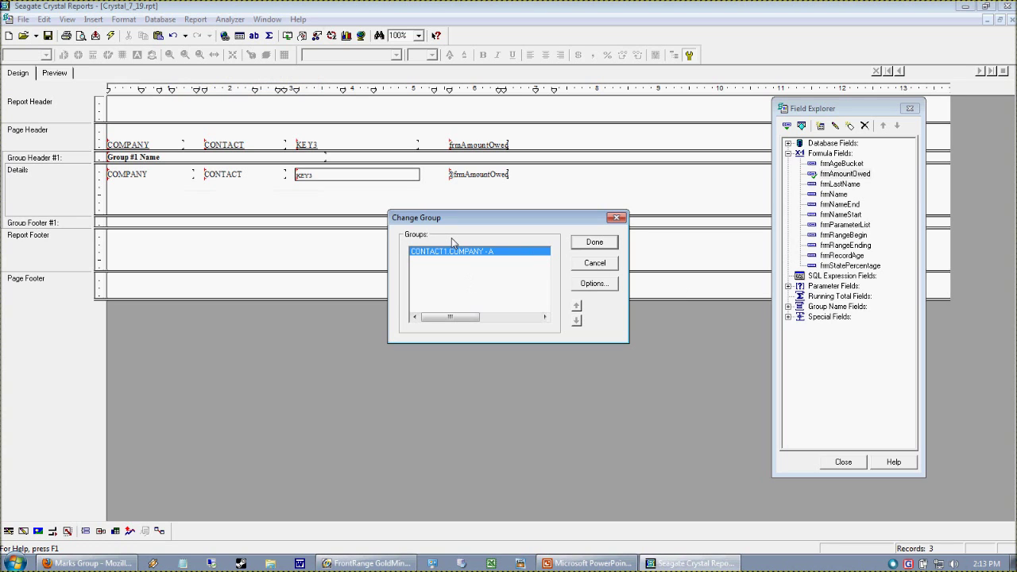
click(595, 241)
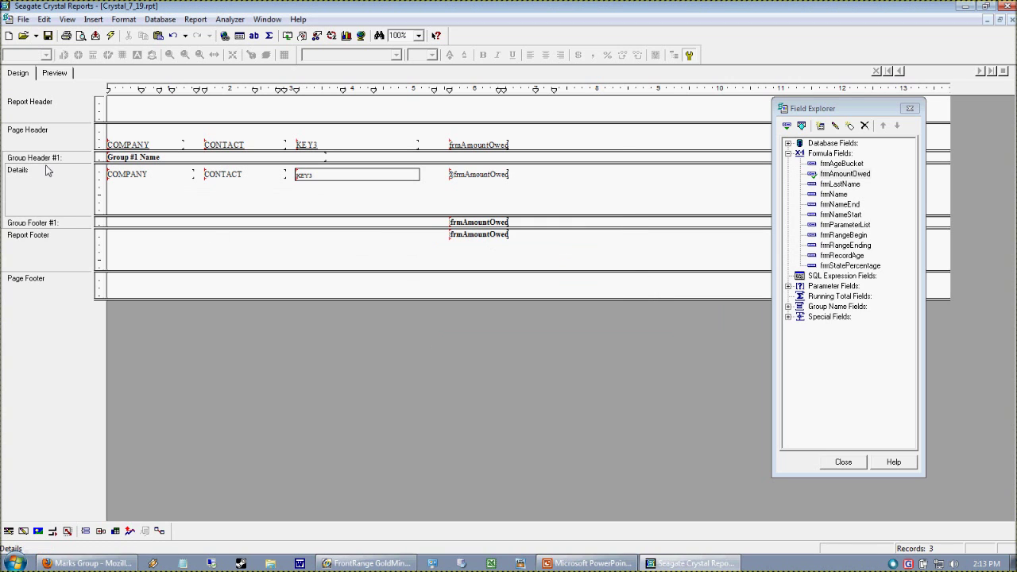
Delete the COMPANY field from the Details section, keeping the Group #1 Name field in the group header
click(140, 159)
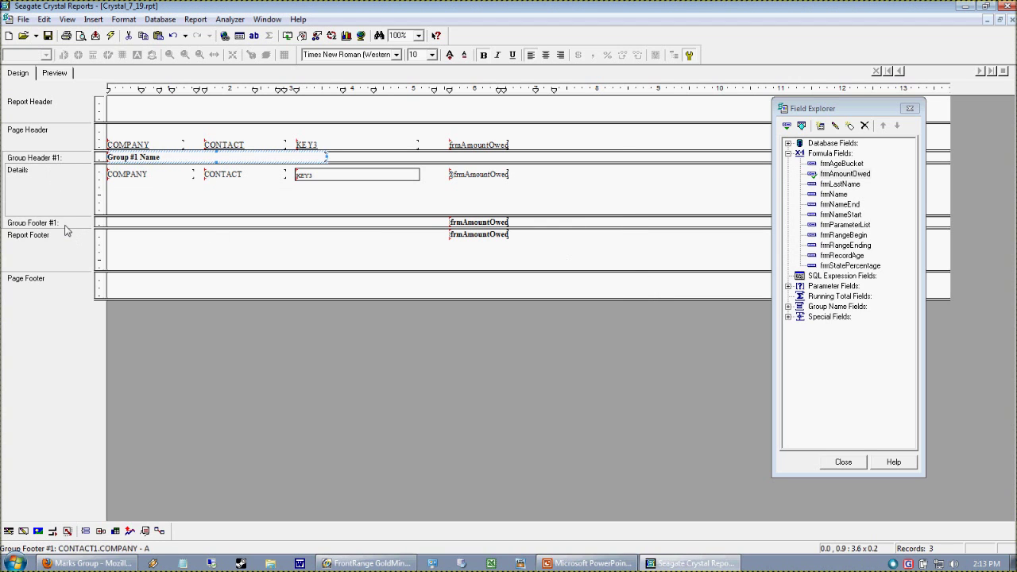
click(153, 199)
click(144, 162)
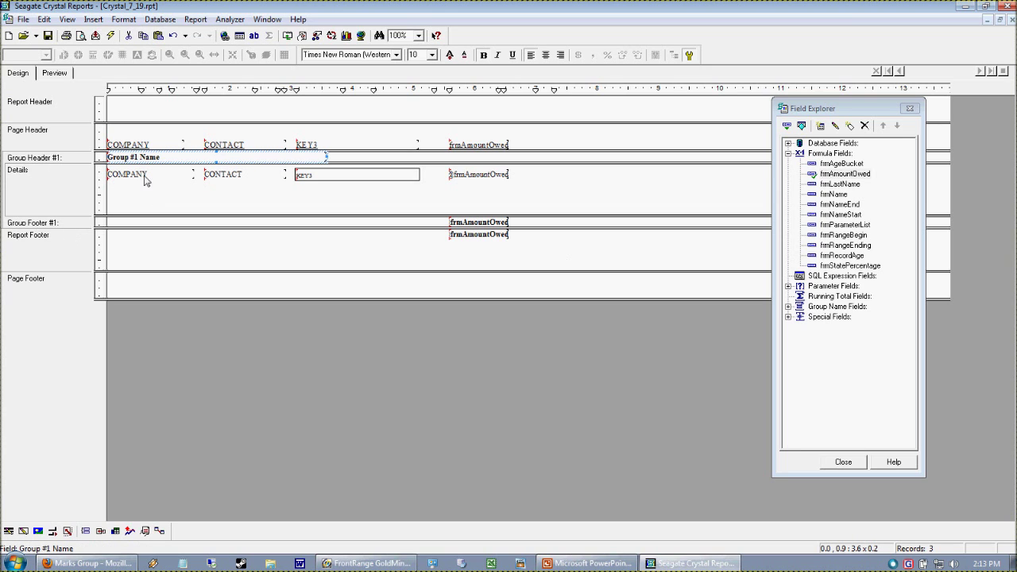
click(145, 178)
key(Delete)
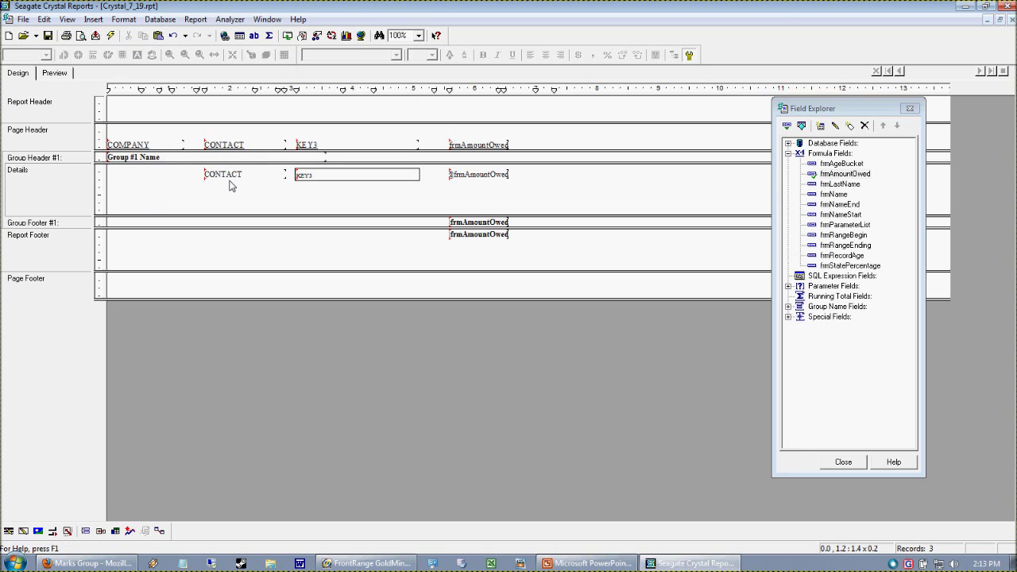
Preview the report and check the group name and the contact in each detail row
click(60, 74)
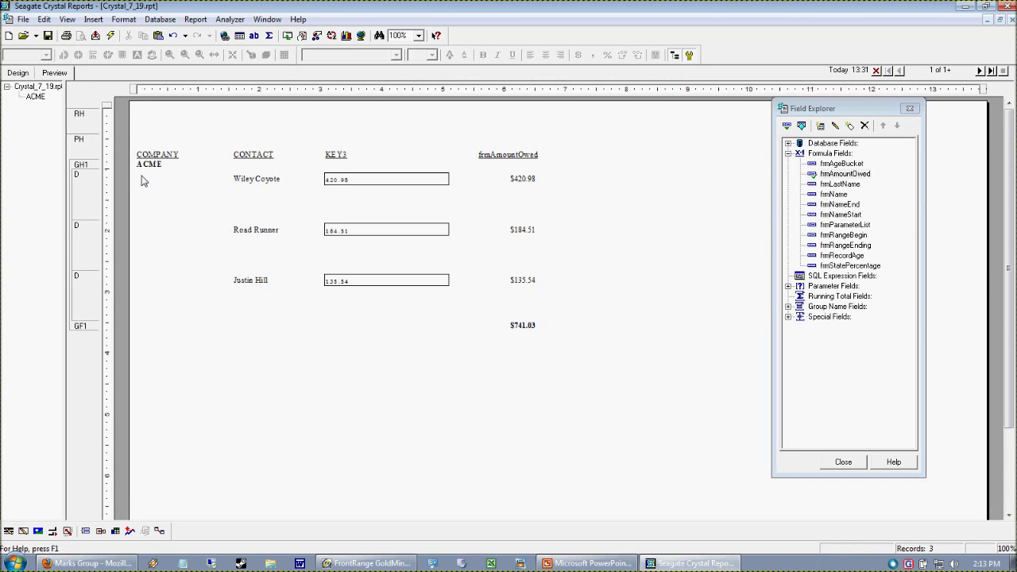
click(155, 167)
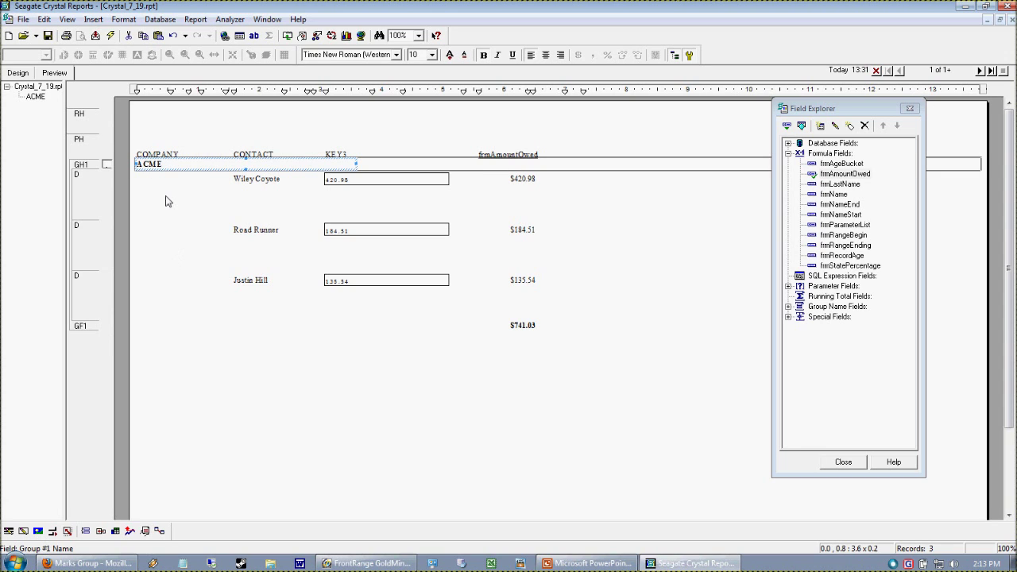
click(246, 182)
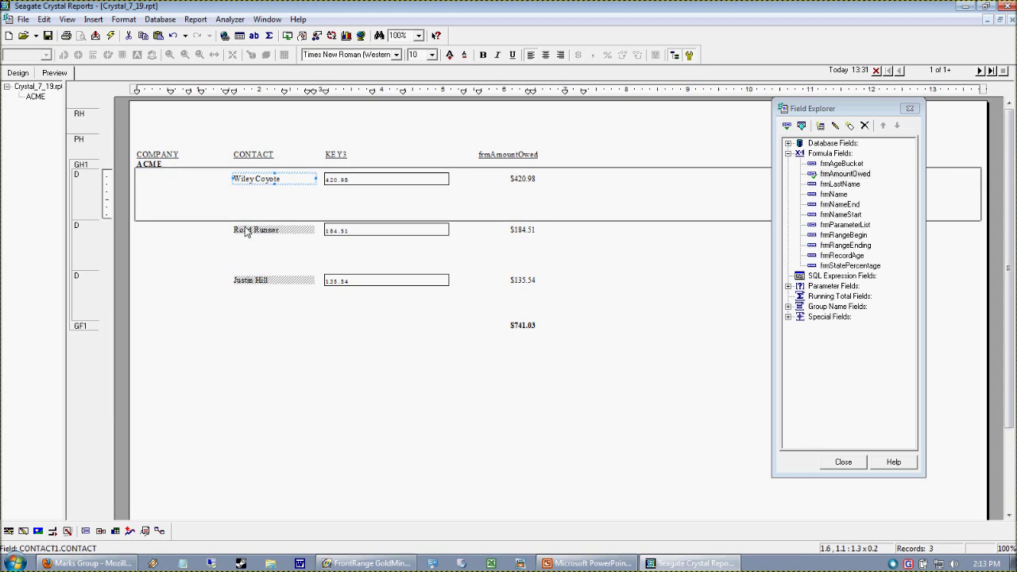
click(247, 230)
click(246, 281)
click(300, 318)
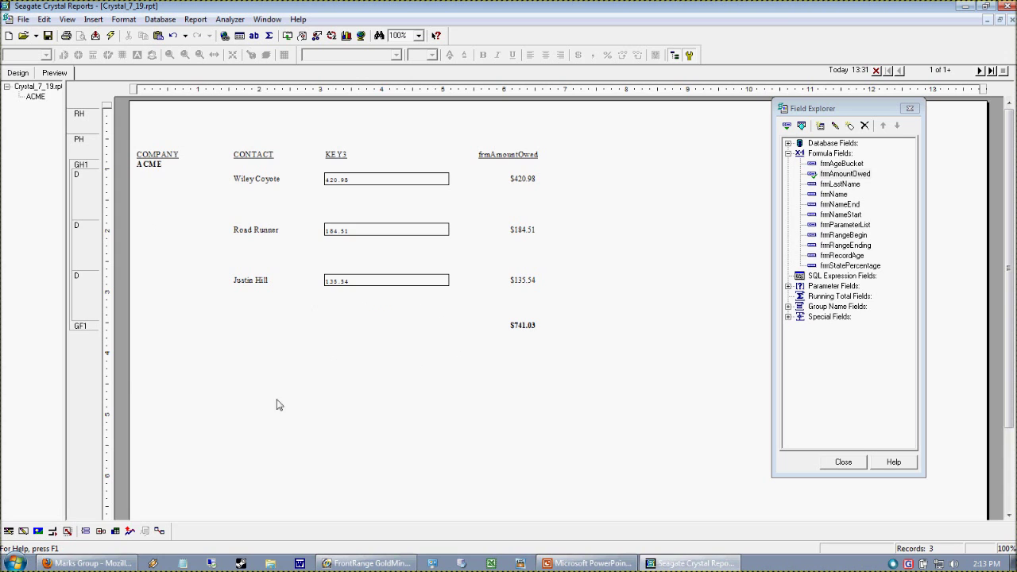
Move the Group #1 Name field down into the Group Footer #1 section beside the subtotal, and preview the report
click(17, 72)
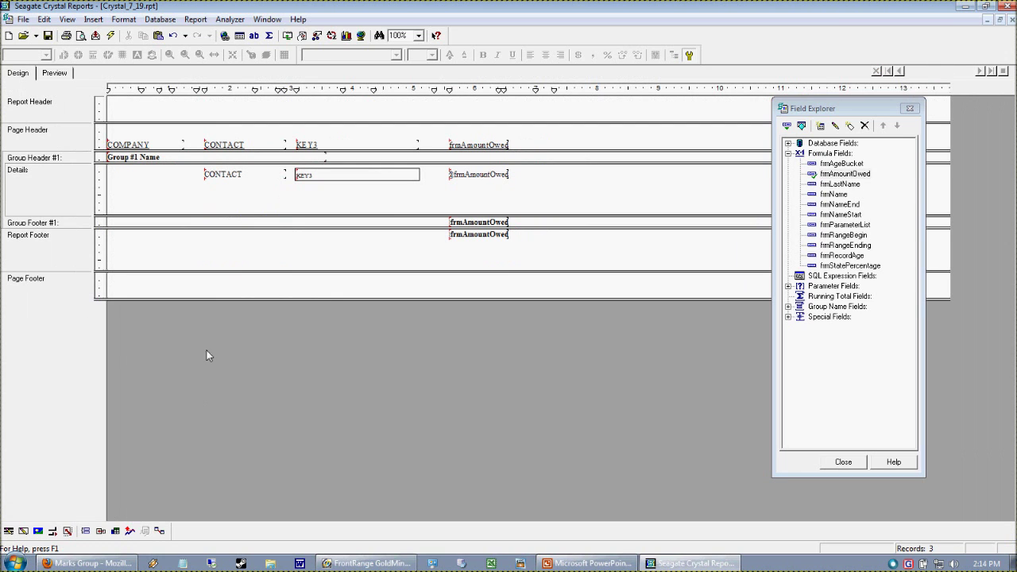
click(136, 157)
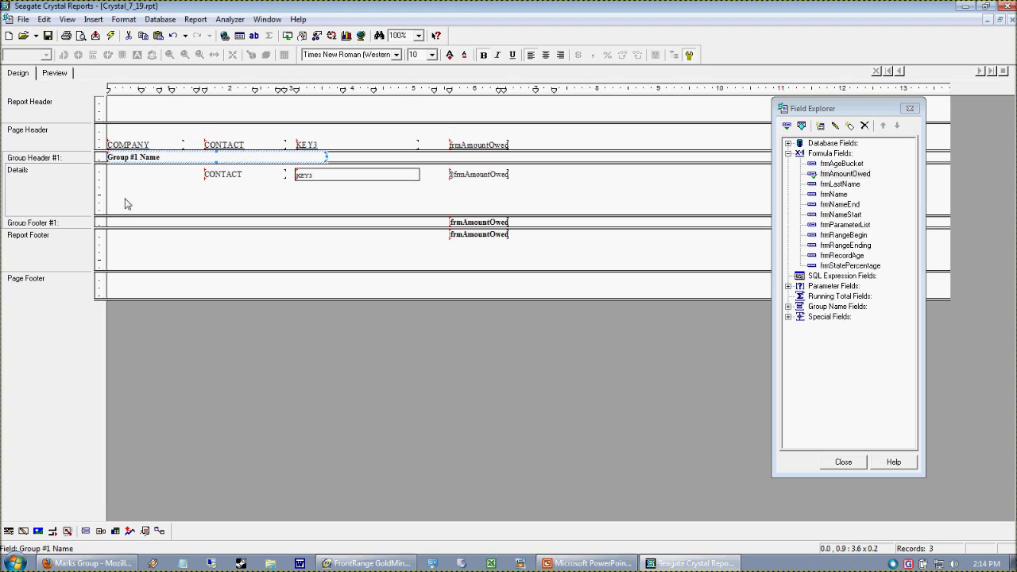
drag(125, 163, 123, 169)
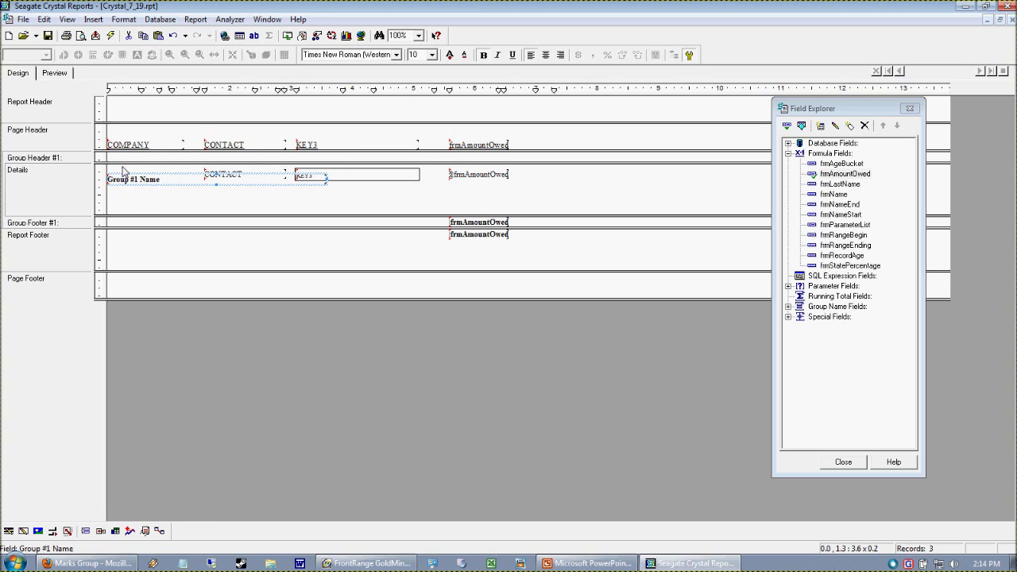
key(Down)
key(Down)
key(Down)
key(Down)
key(Down)
key(Down)
key(Down)
key(Down)
key(Down)
key(Down)
key(Down)
key(Down)
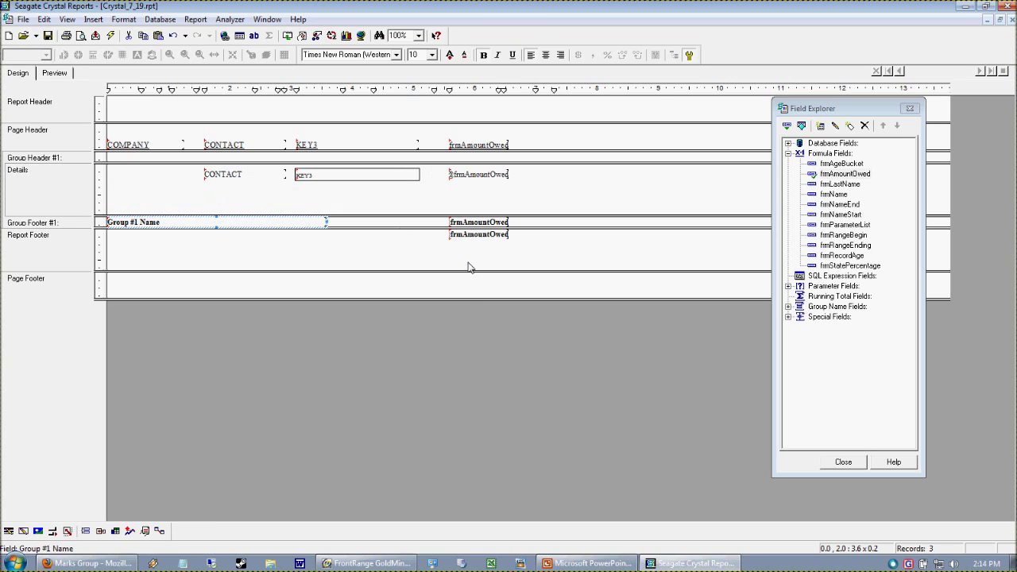
click(61, 74)
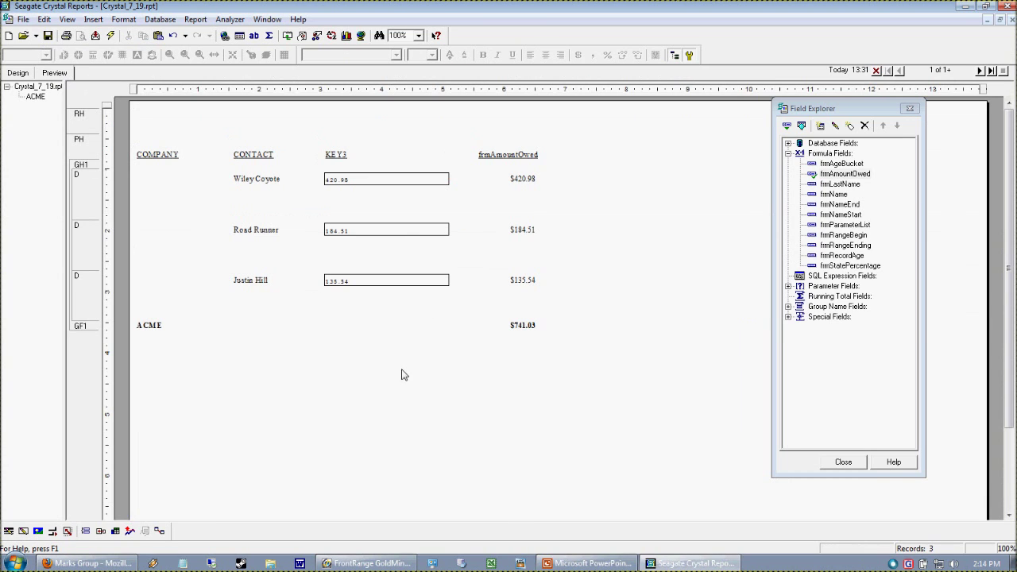
click(517, 327)
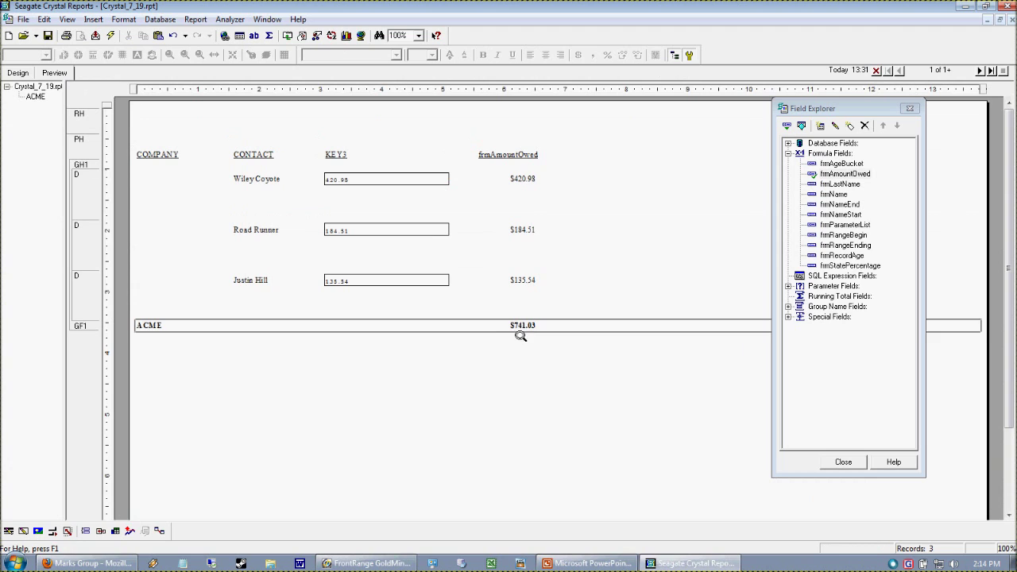
Hide the empty Group Header #1 section in the report design and preview the report
click(18, 73)
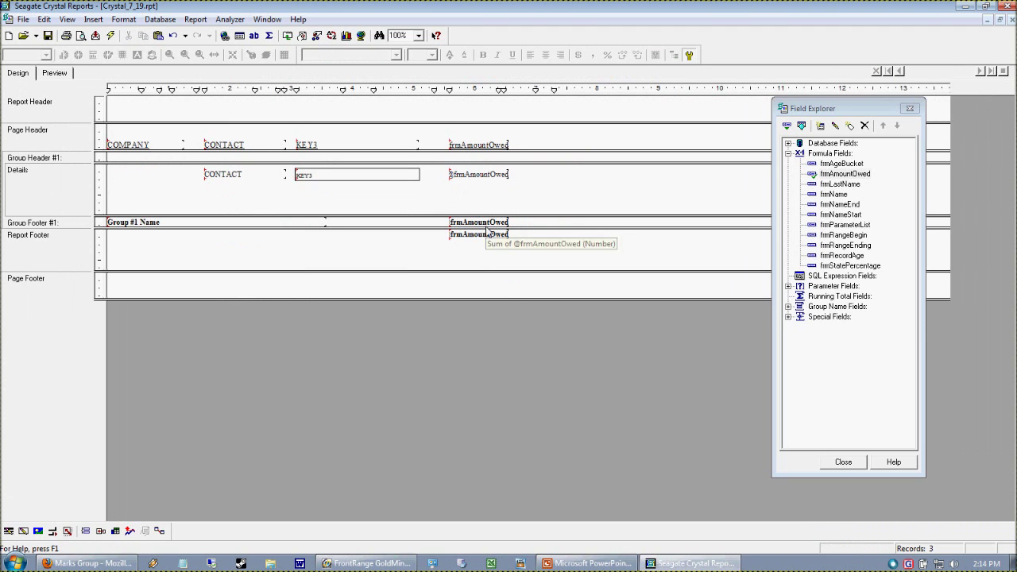
click(483, 222)
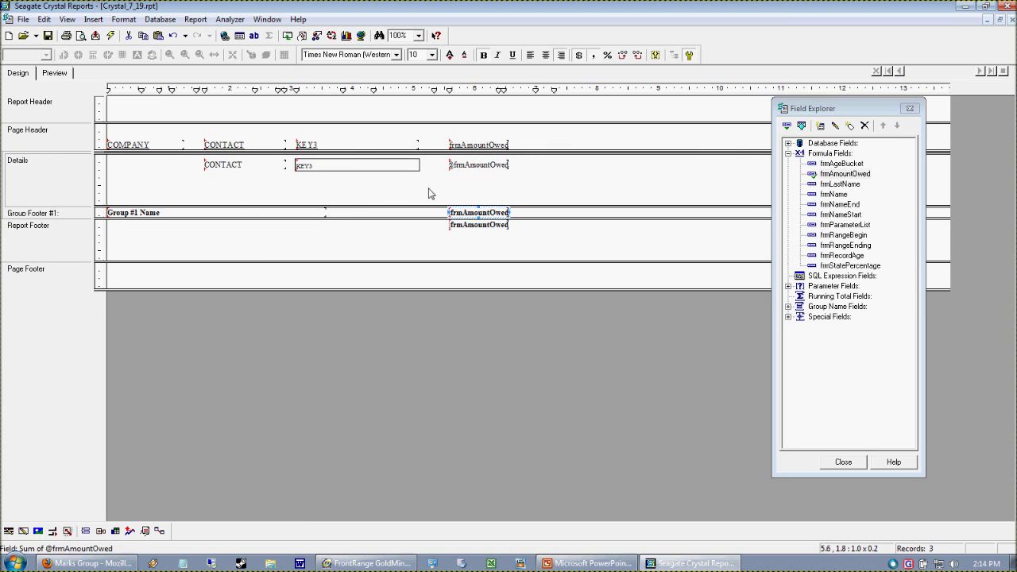
click(54, 73)
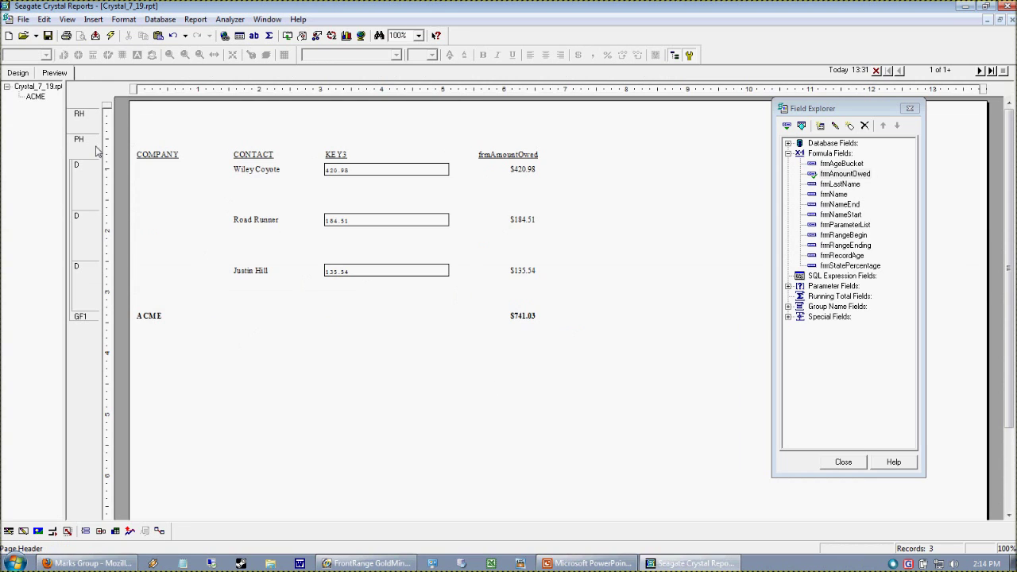
Reduce the height of the Details section to tighten the row spacing, and preview the report
click(18, 73)
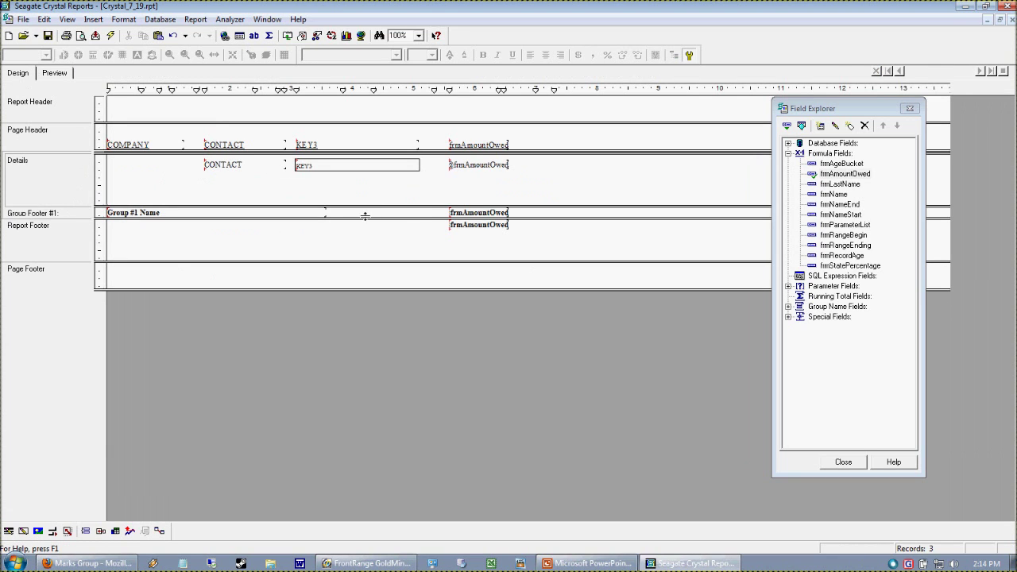
drag(364, 216, 355, 182)
click(49, 75)
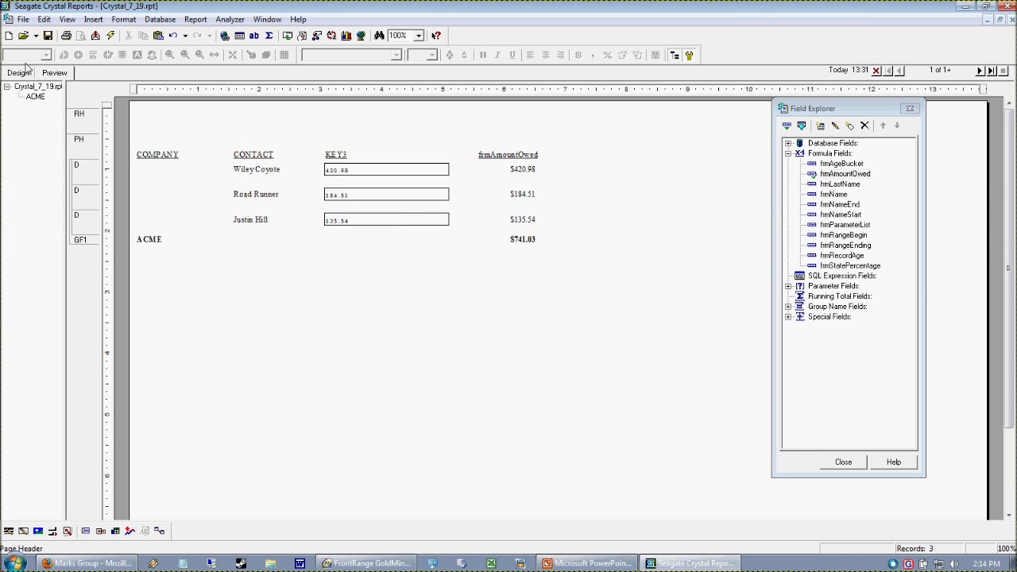
Review the formatting options of the Details section in the Section Expert without changing them
click(23, 71)
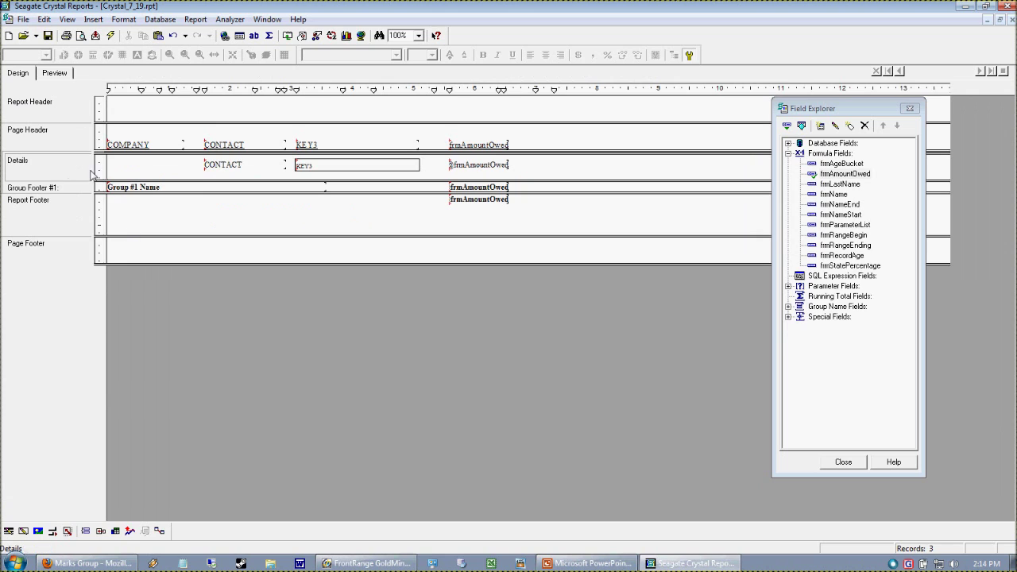
right_click(63, 167)
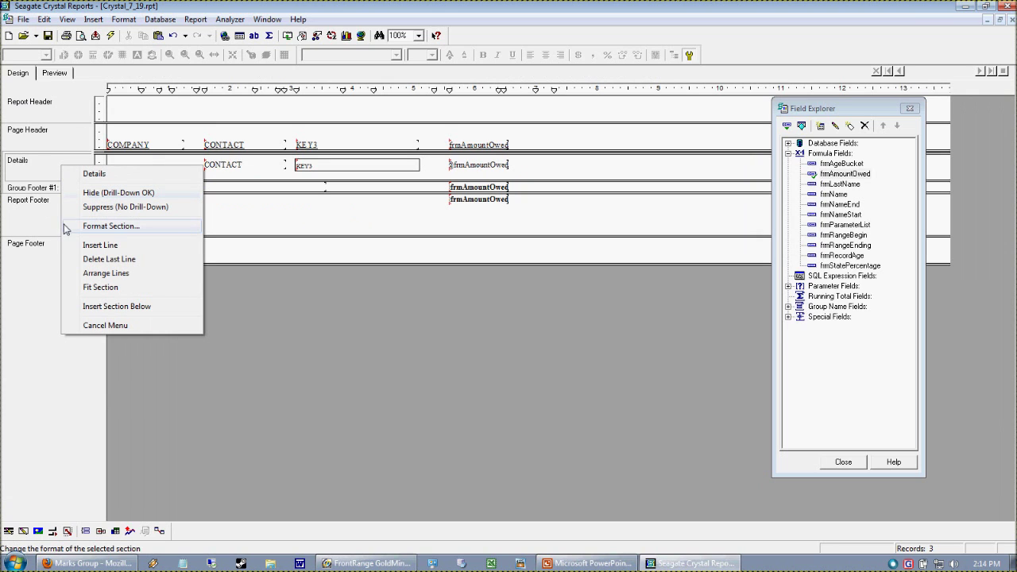
click(112, 225)
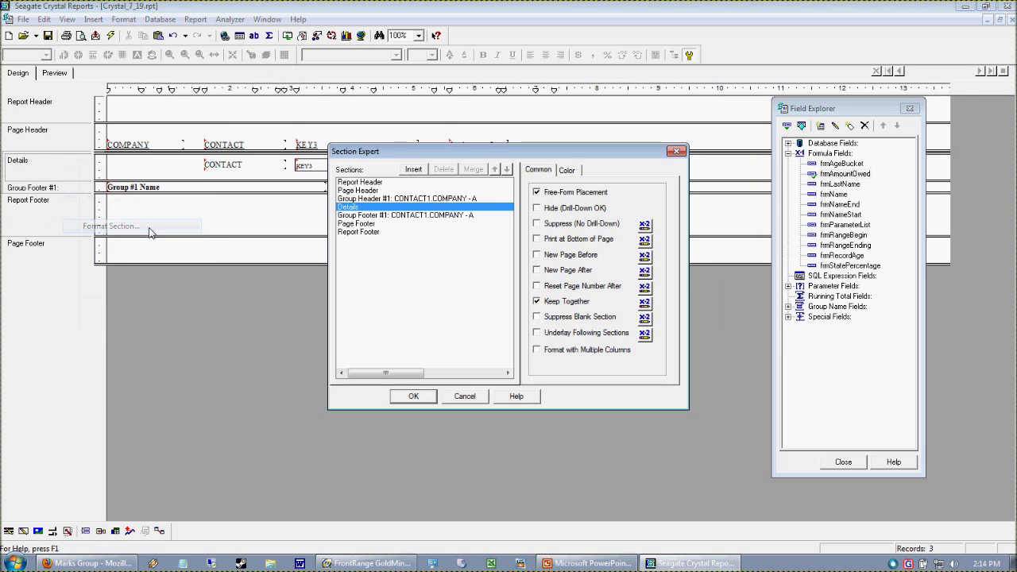
drag(492, 151, 480, 119)
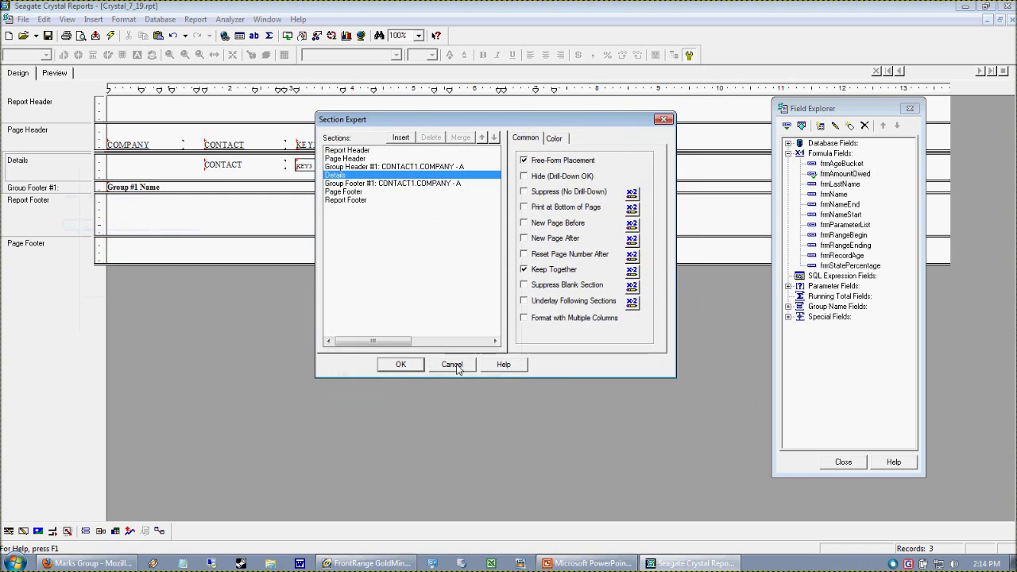
click(451, 365)
Review the Section Expert options for the Report Footer, Group Footer #1 and Details sections without changing them
right_click(45, 211)
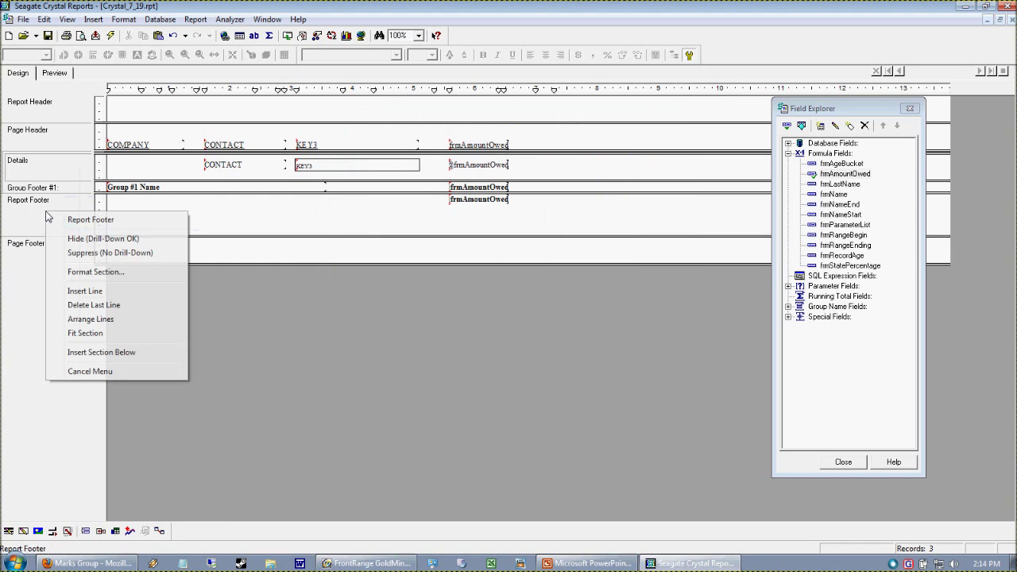
click(110, 273)
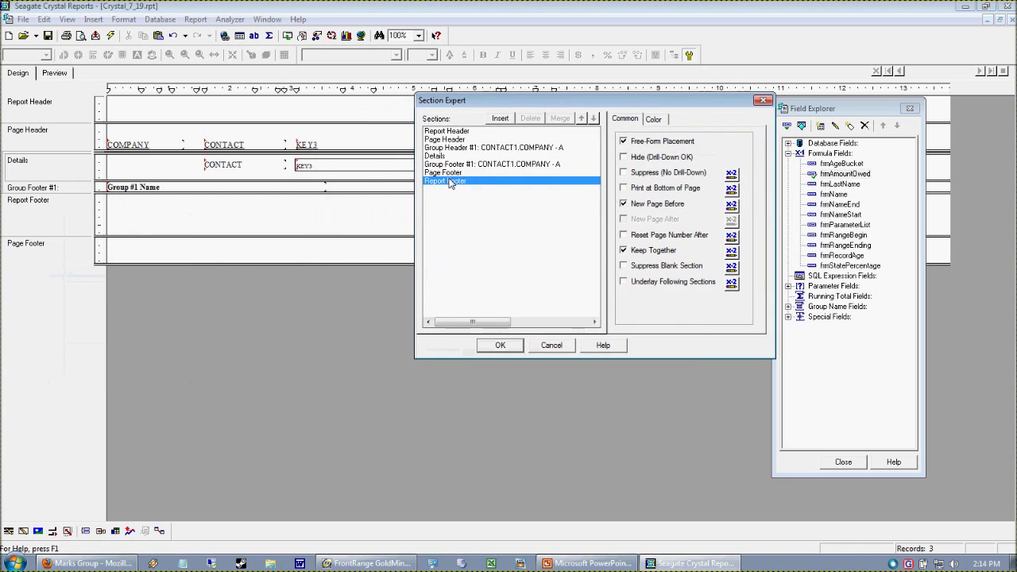
click(448, 164)
click(438, 156)
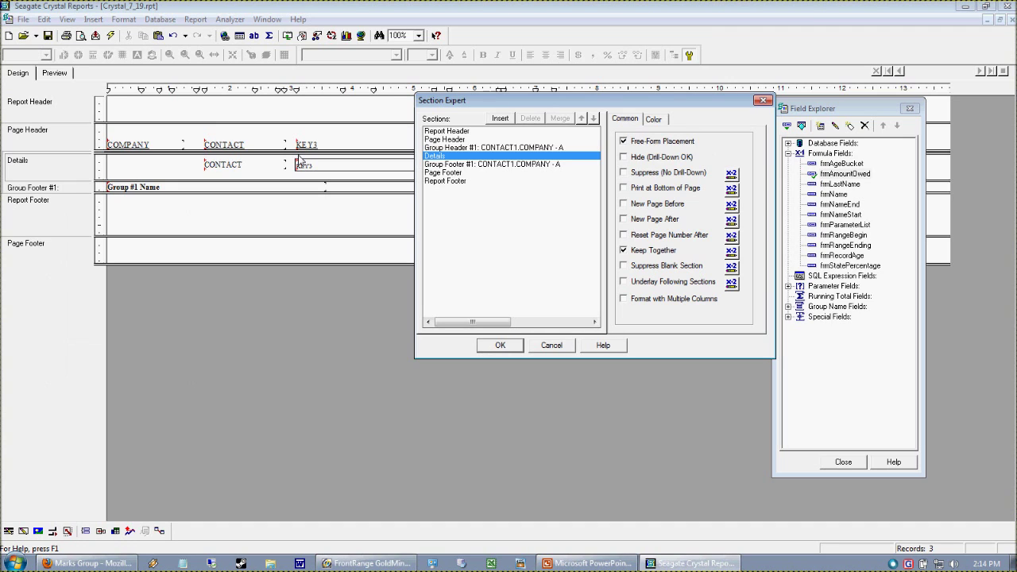
click(550, 345)
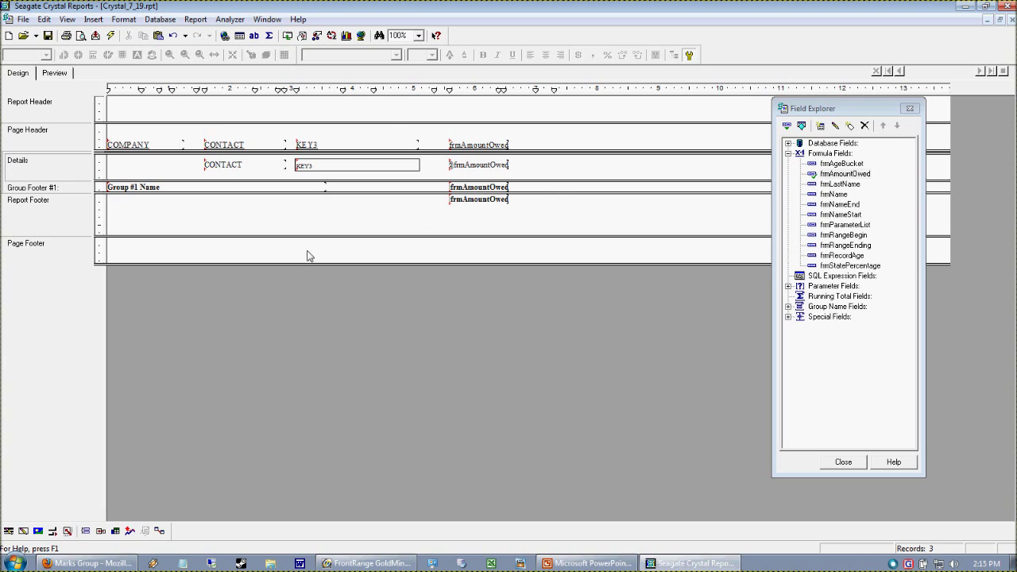
Preview the report, and compare the Section Expert options for Details, Group Header #1, Group Footer #1, Page Footer and Report Footer
click(50, 73)
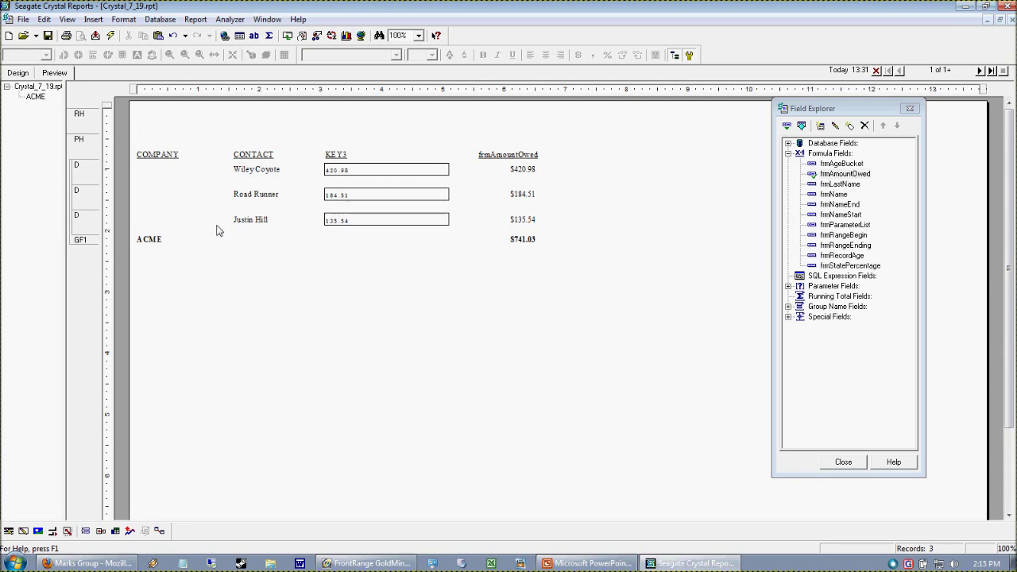
click(16, 73)
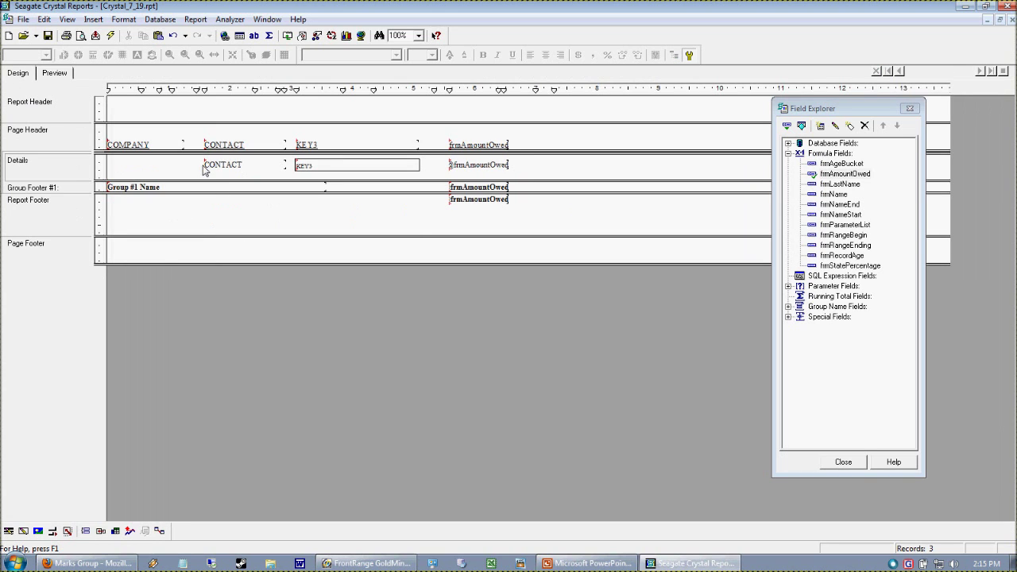
right_click(81, 173)
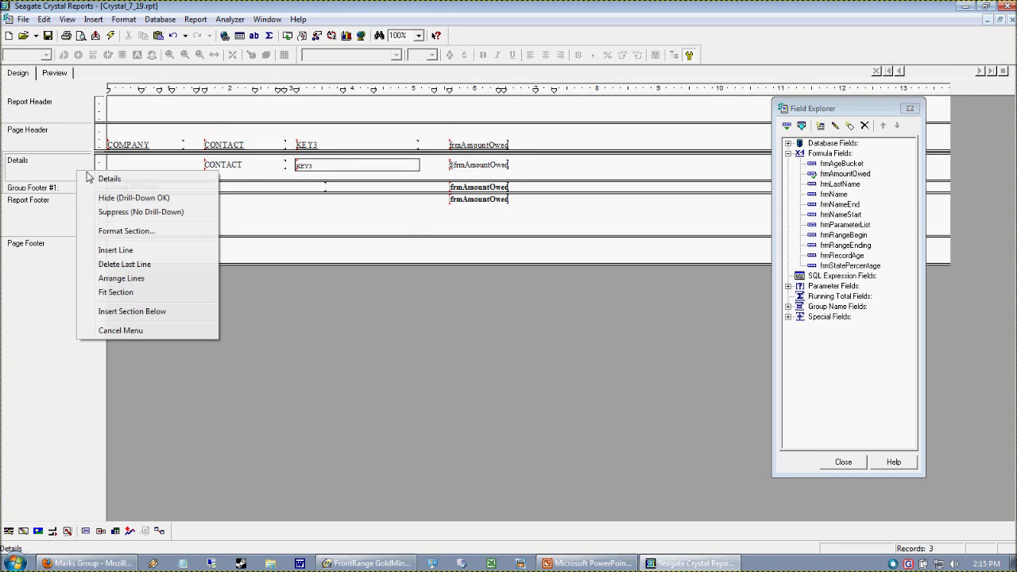
click(120, 231)
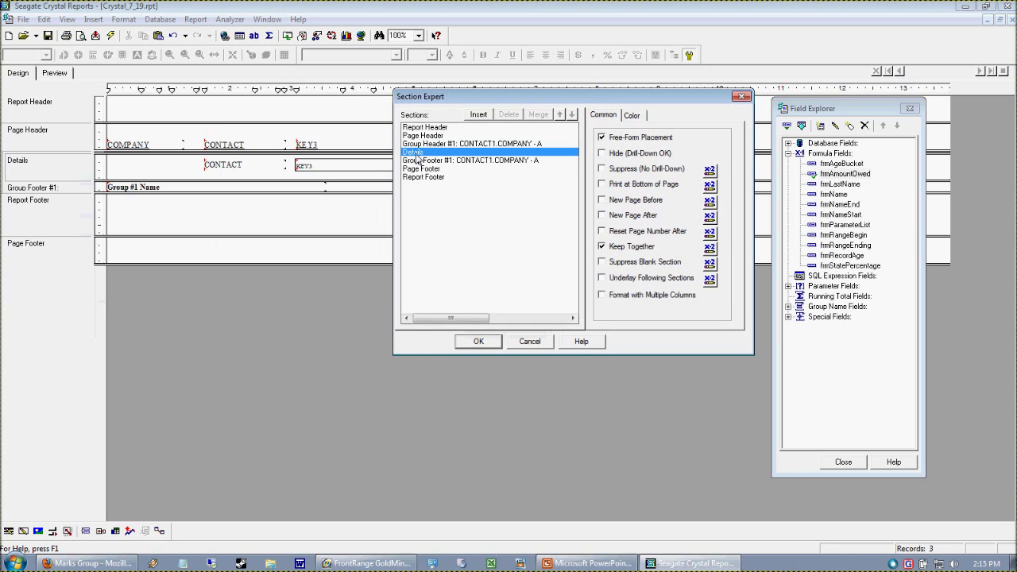
click(420, 161)
click(421, 168)
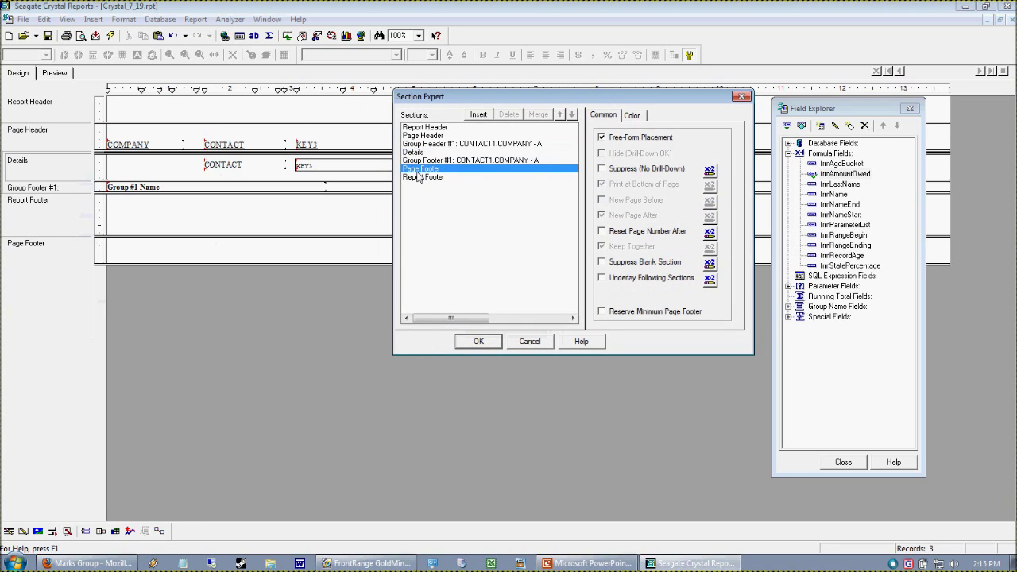
click(421, 176)
click(429, 160)
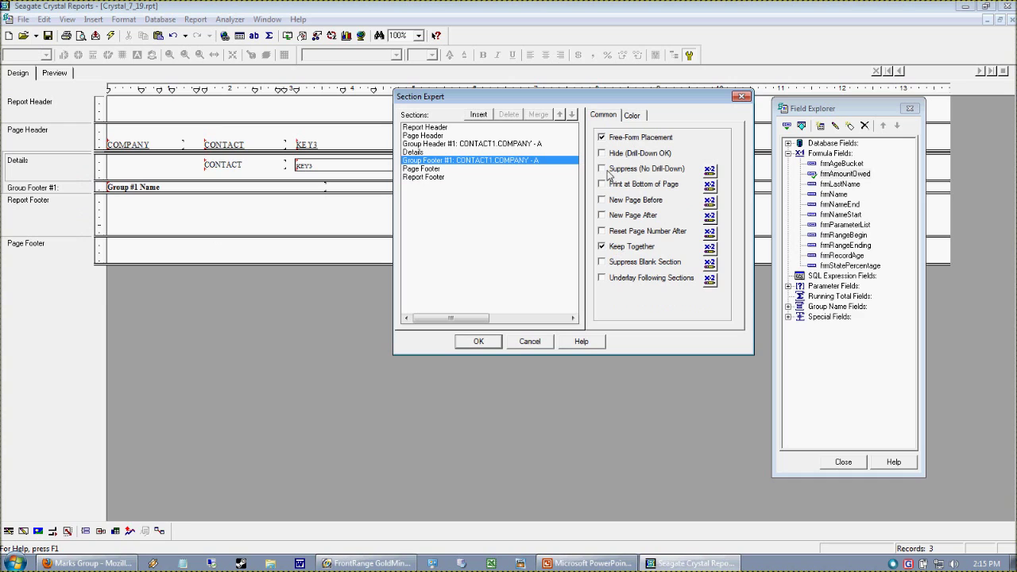
click(418, 153)
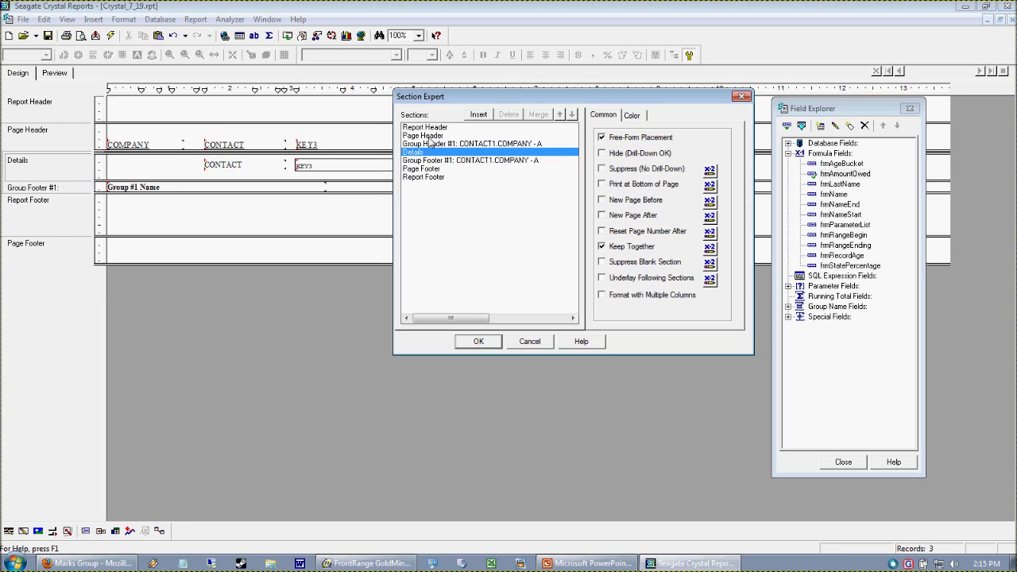
click(421, 145)
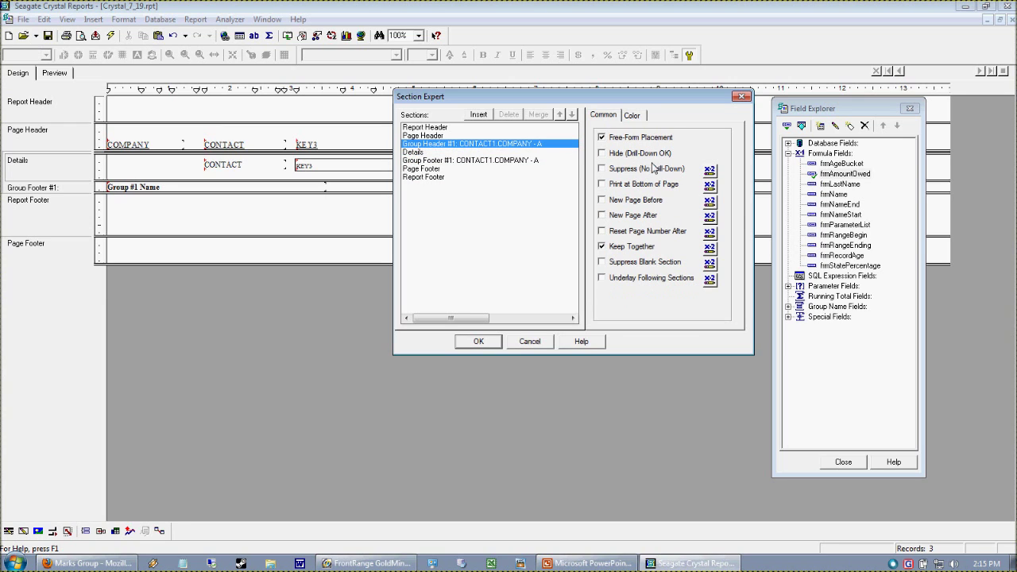
Set the Details section to Suppress (No Drill-Down) in the Section Expert, and preview the report
click(419, 153)
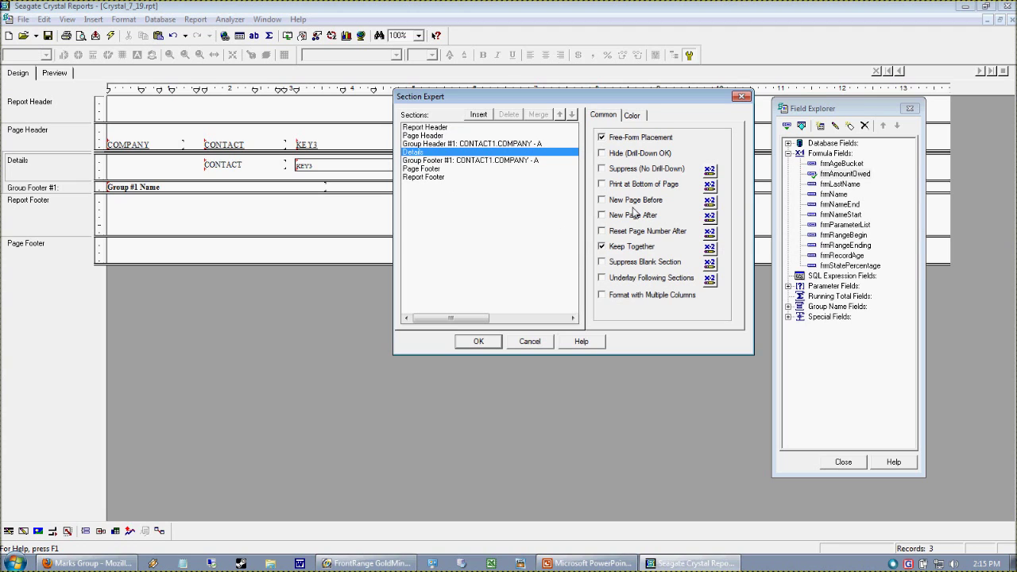
click(602, 170)
click(493, 342)
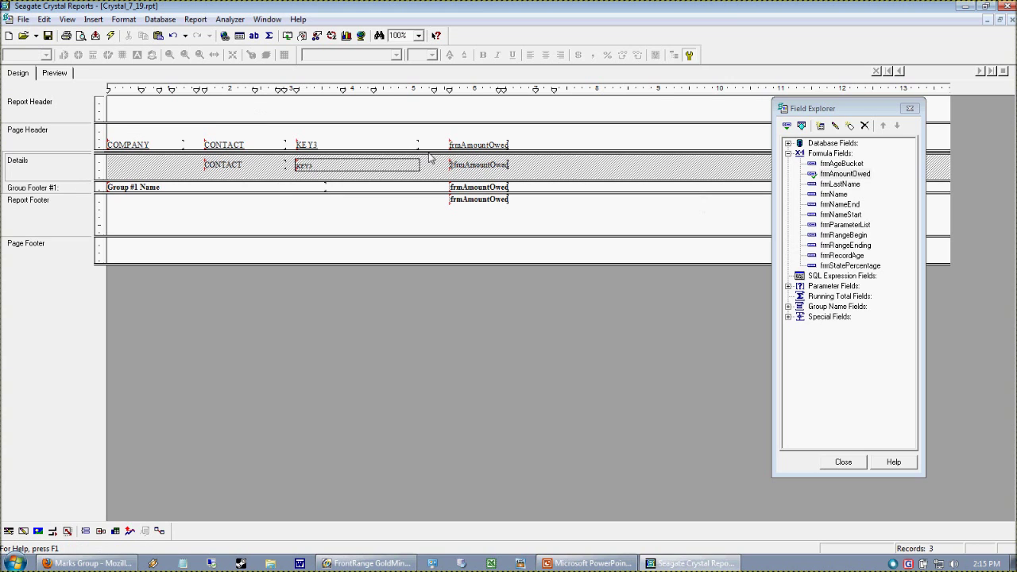
click(42, 75)
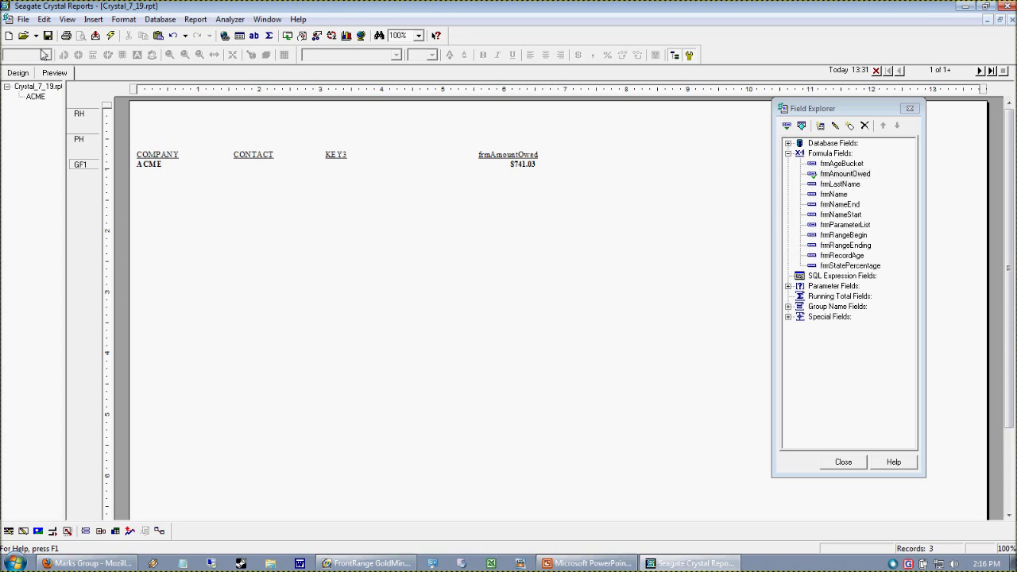
Remove the suppression from the Details section in the report design, and preview the report
click(10, 75)
right_click(56, 165)
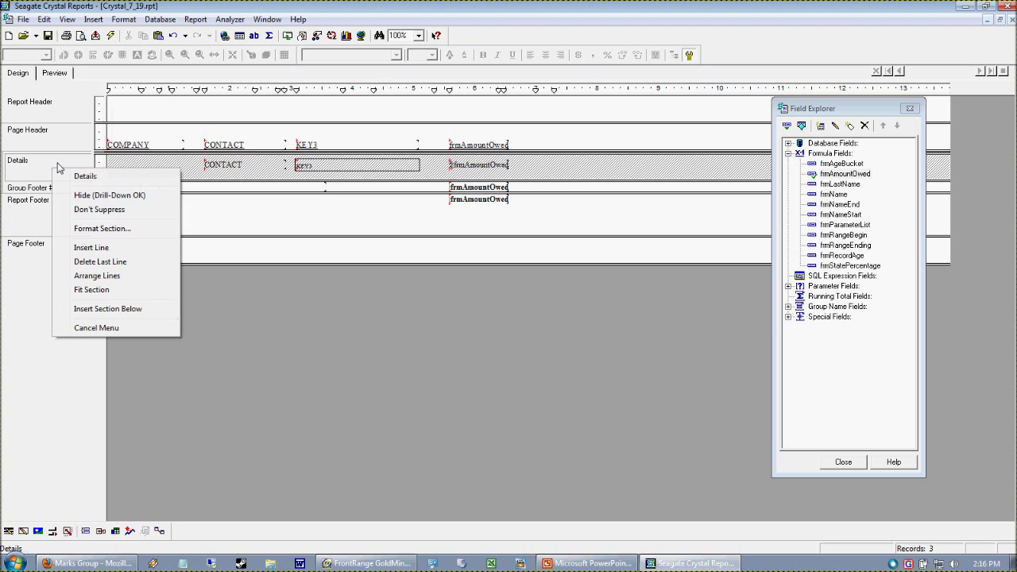
click(102, 209)
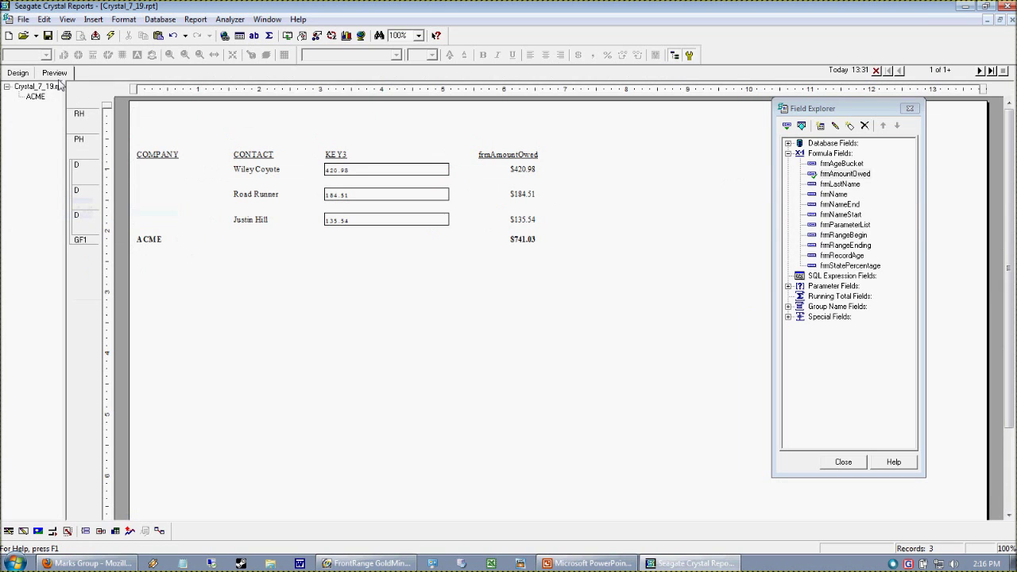
Set the Details section to Hide (Drill-Down OK) in the Section Expert, and preview the report
click(18, 73)
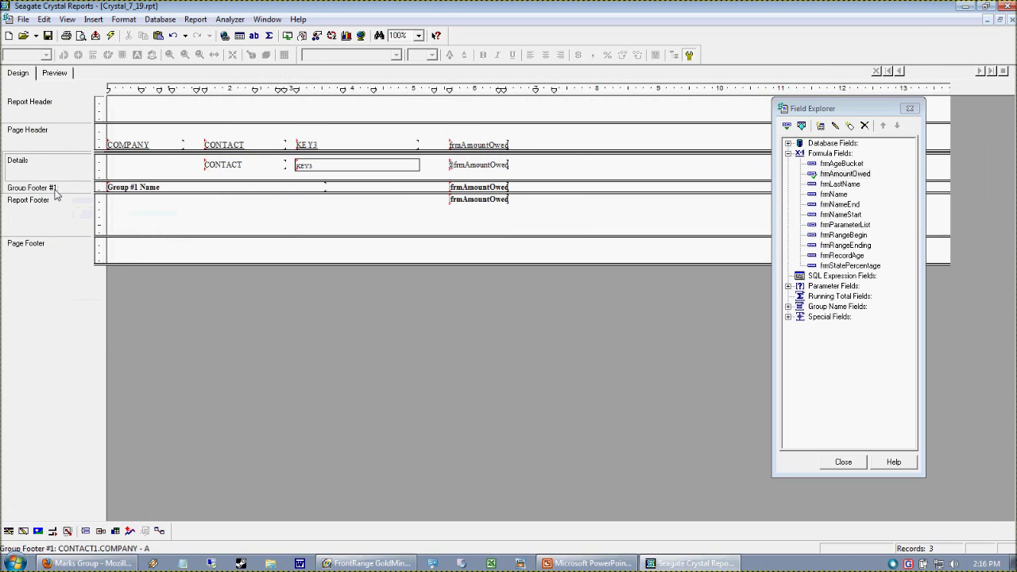
right_click(42, 169)
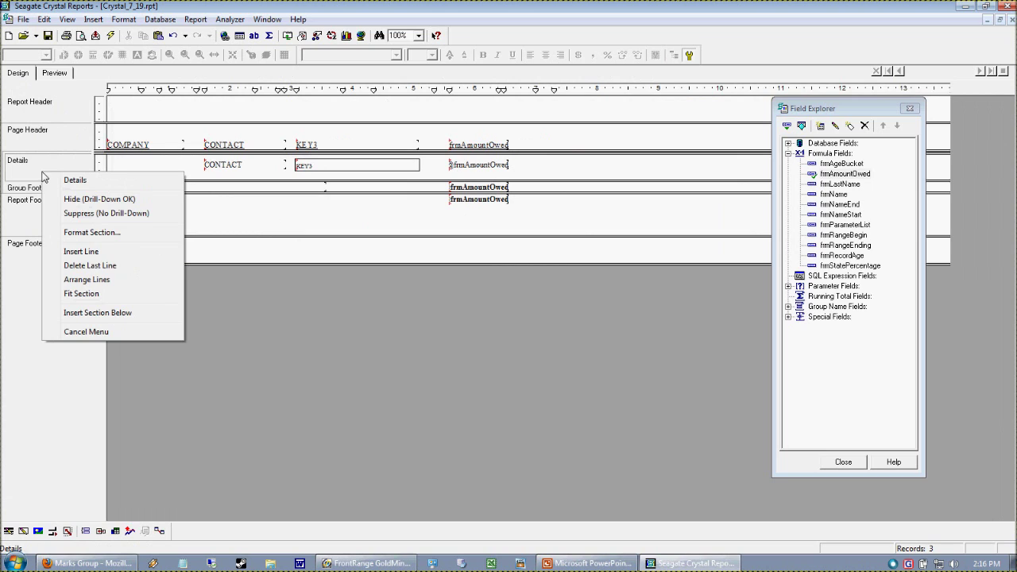
click(92, 232)
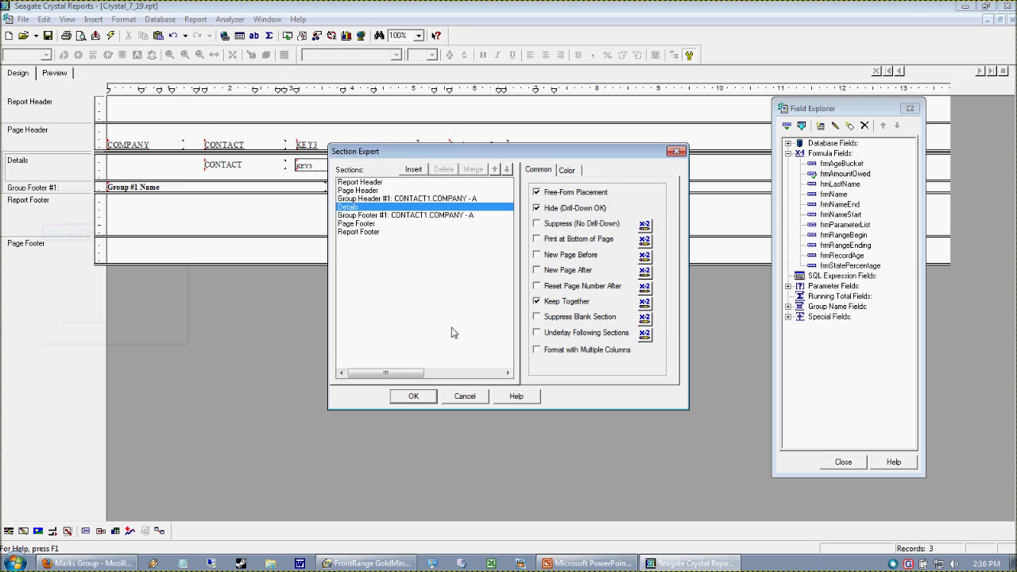
click(414, 397)
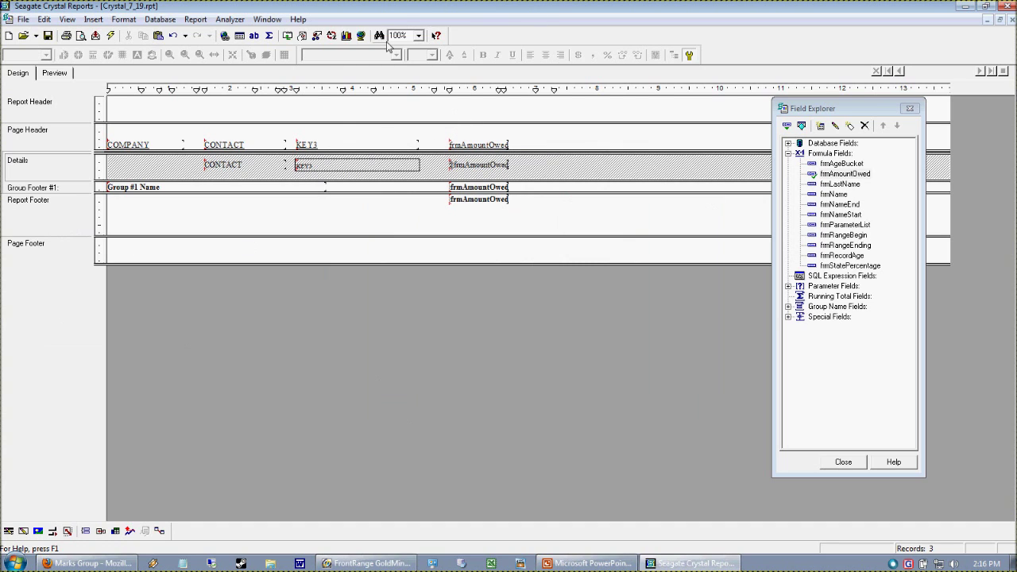
click(56, 73)
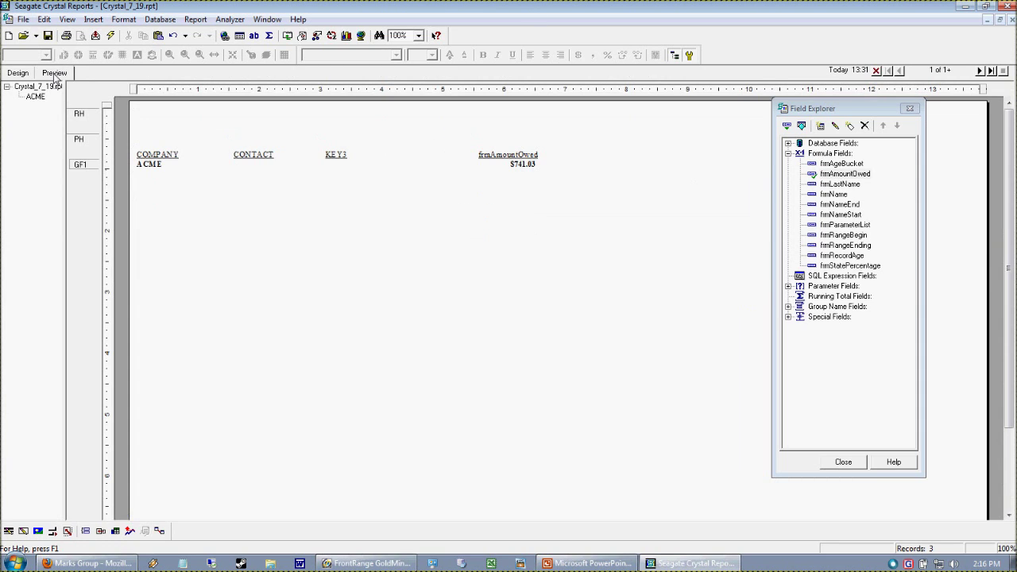
Drill down on the ACME group in the preview to examine its detail records, and return to the report design
double_click(152, 165)
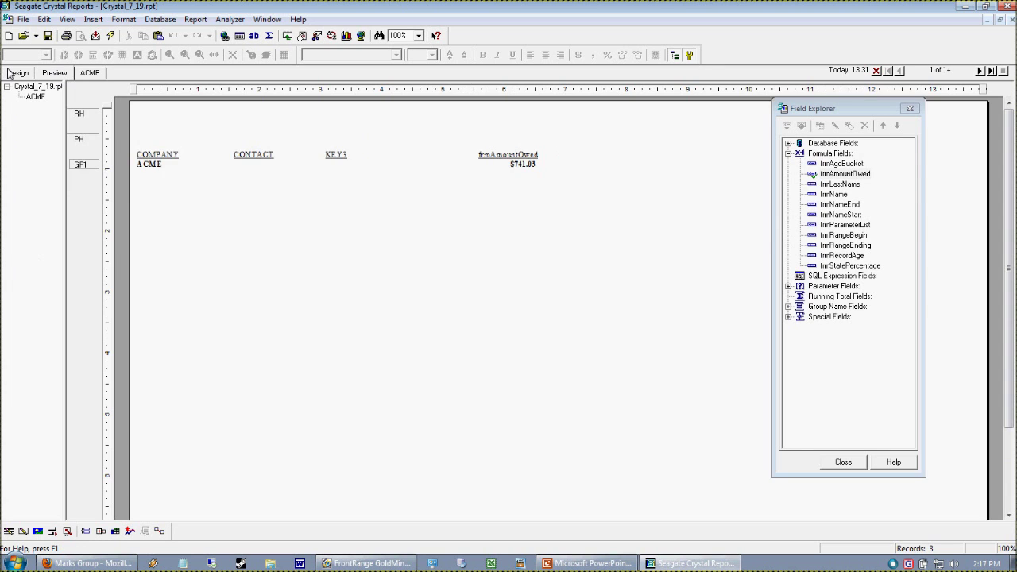
click(17, 72)
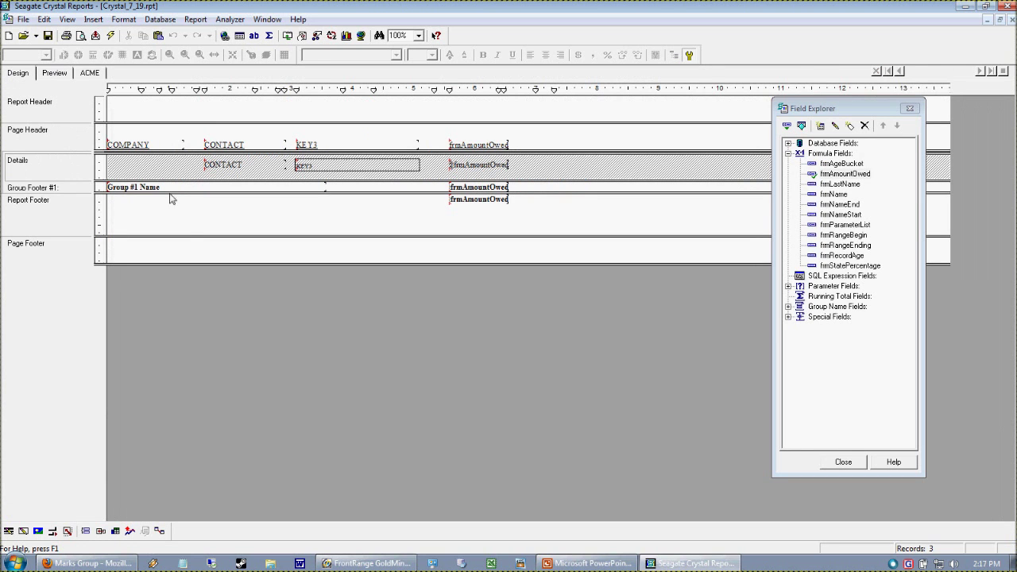
click(54, 73)
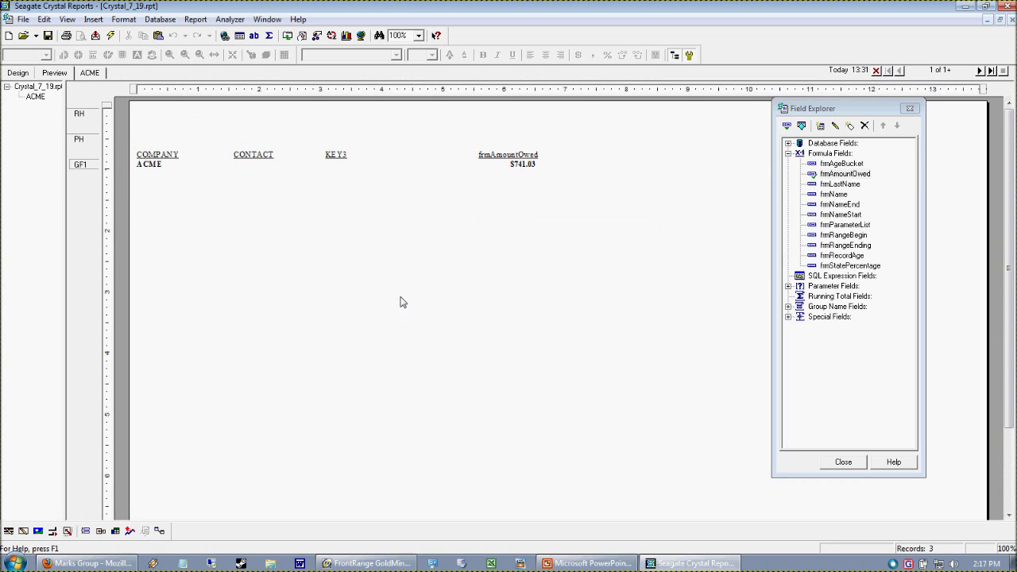
double_click(154, 167)
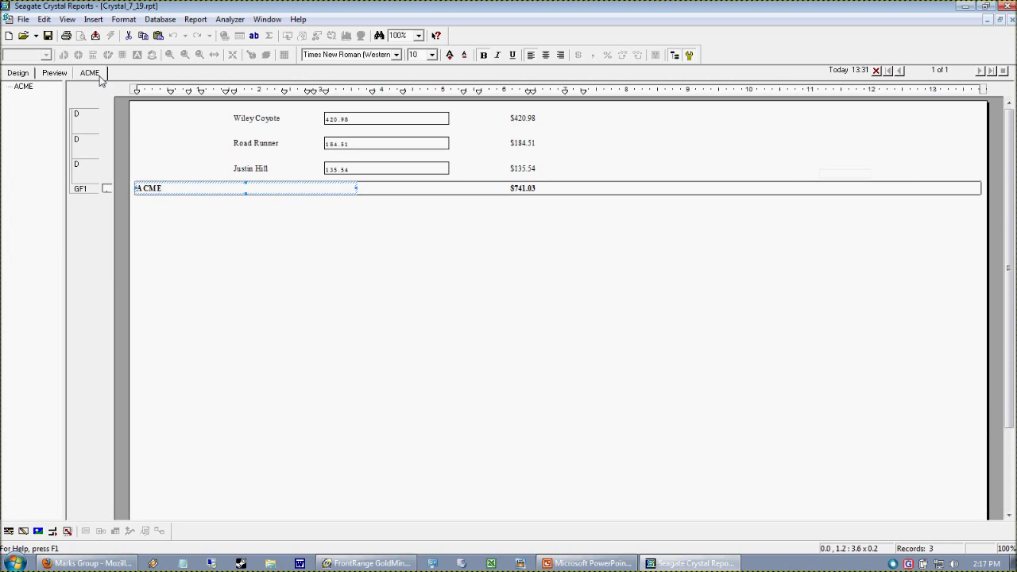
click(422, 279)
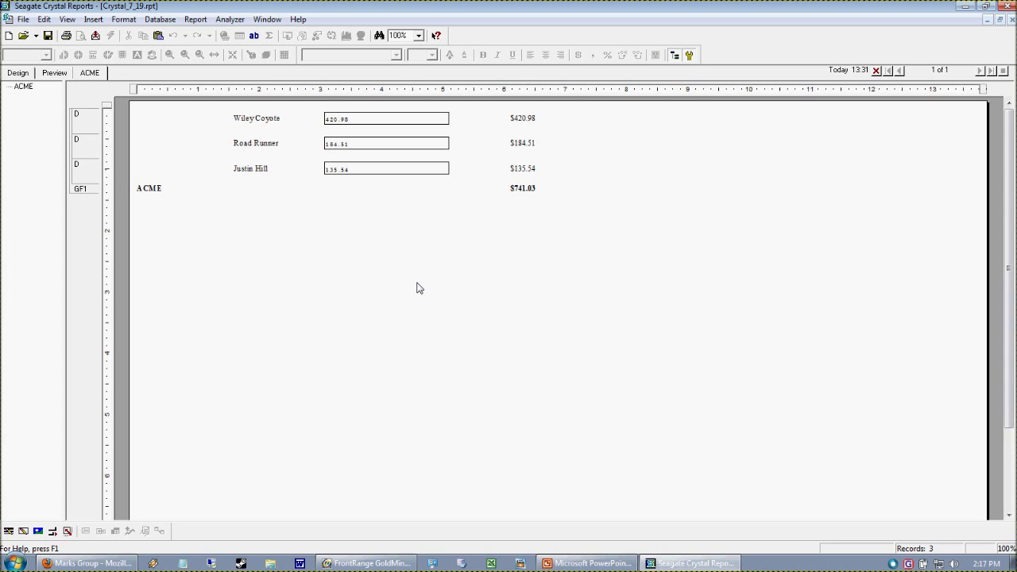
click(19, 75)
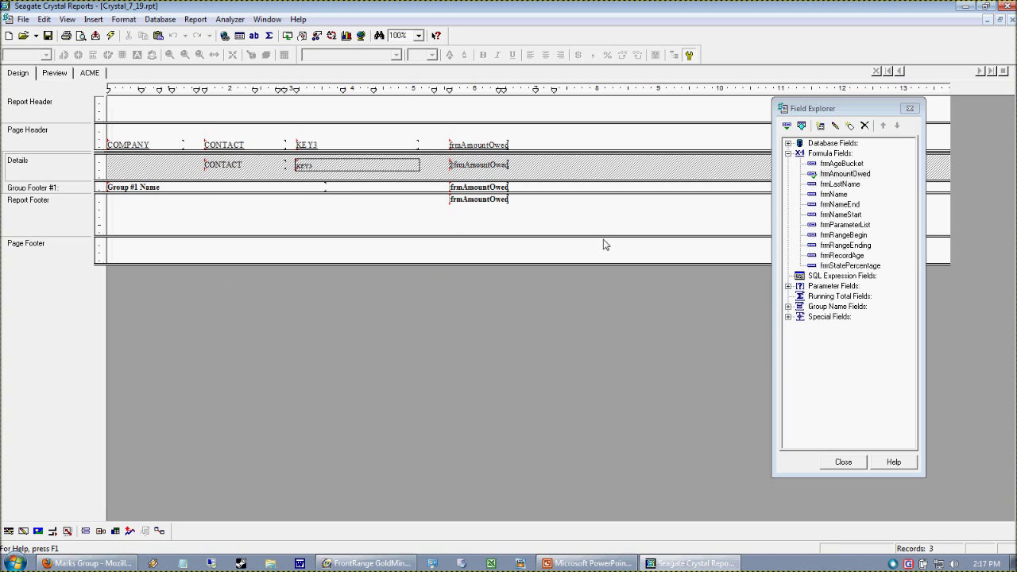
Show the Details section again, accepting the closure of the drill-down views, and preview the report
right_click(51, 166)
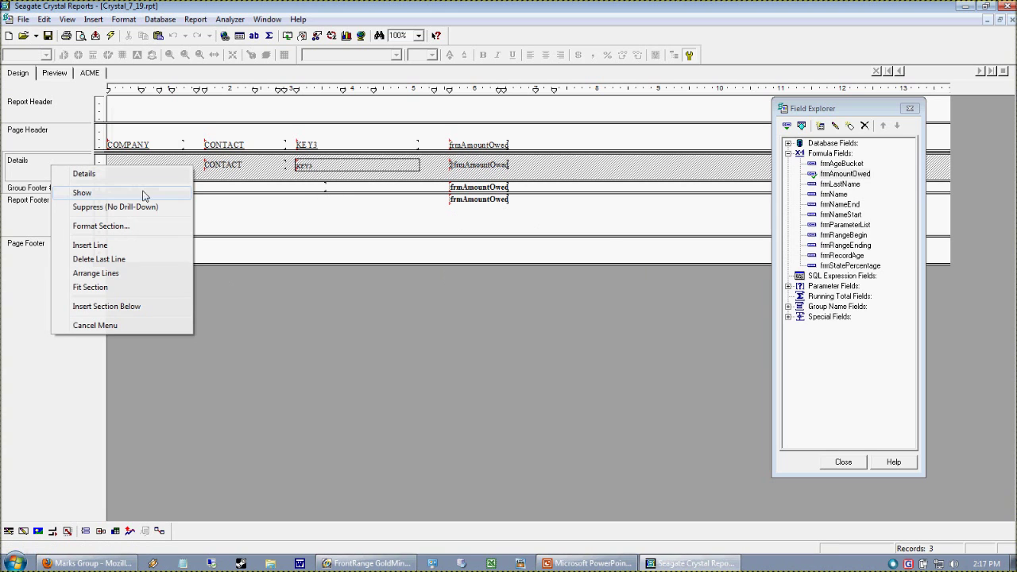
click(101, 193)
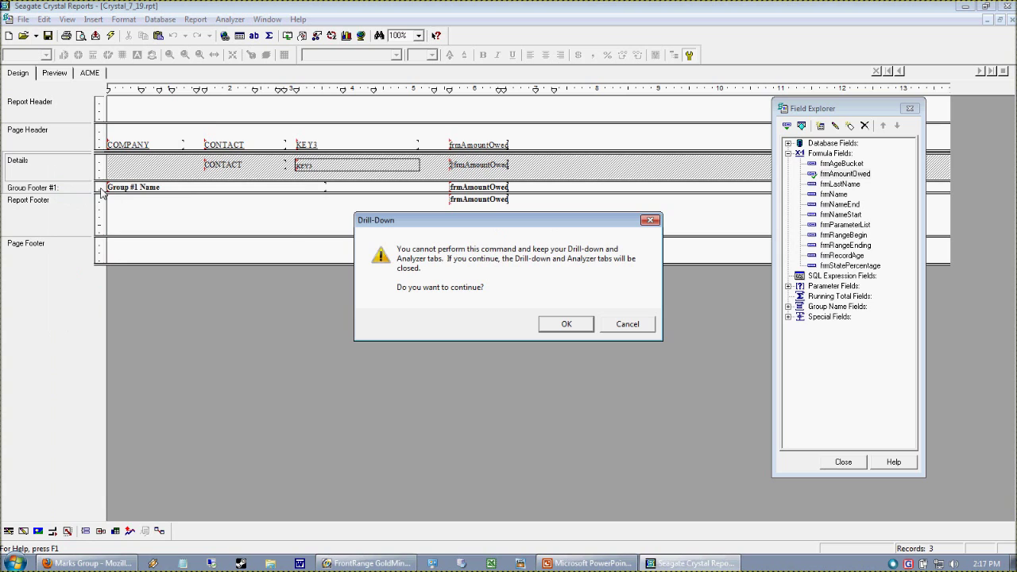
drag(516, 224, 407, 161)
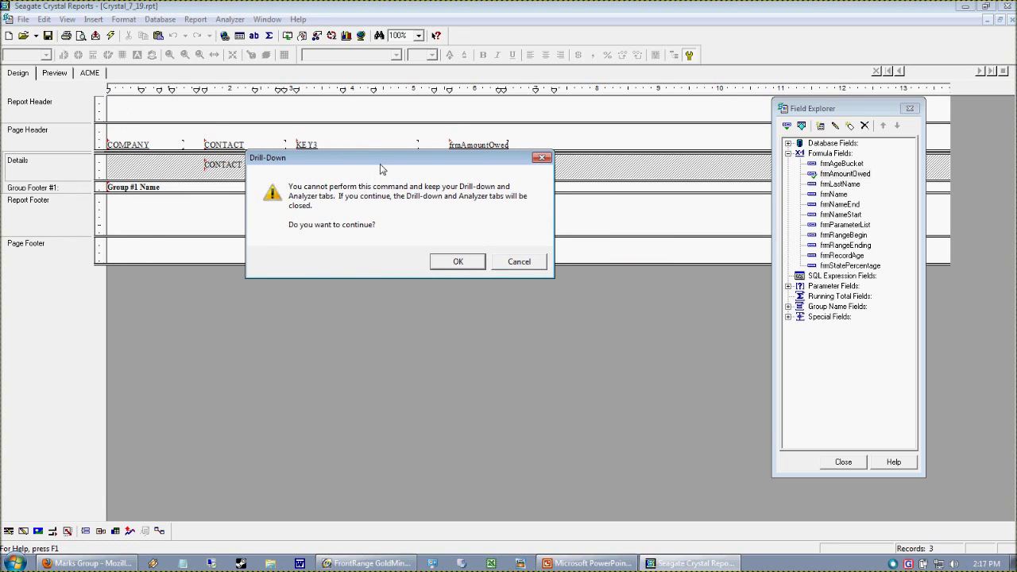
drag(371, 157, 249, 116)
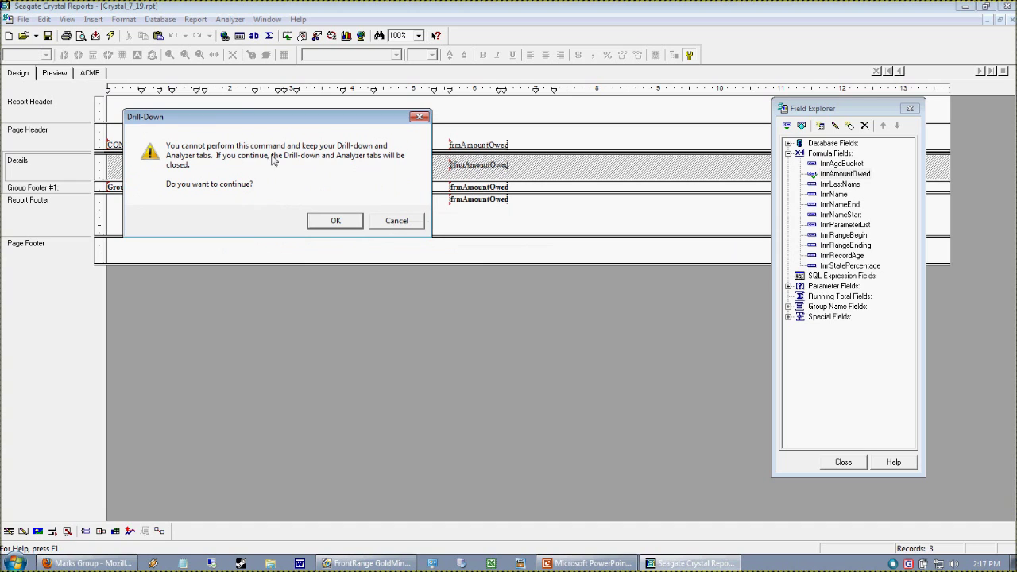
click(335, 221)
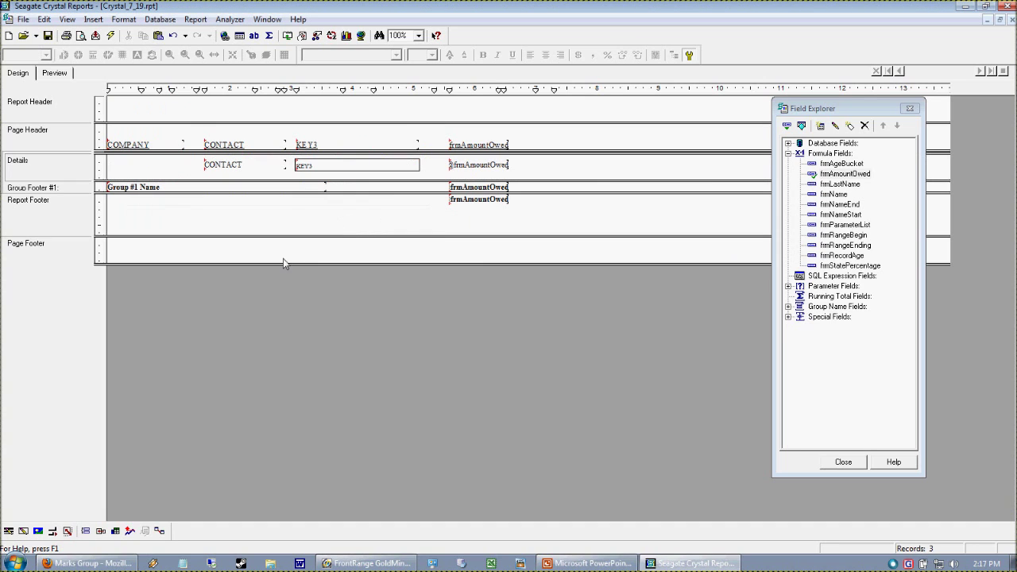
click(55, 74)
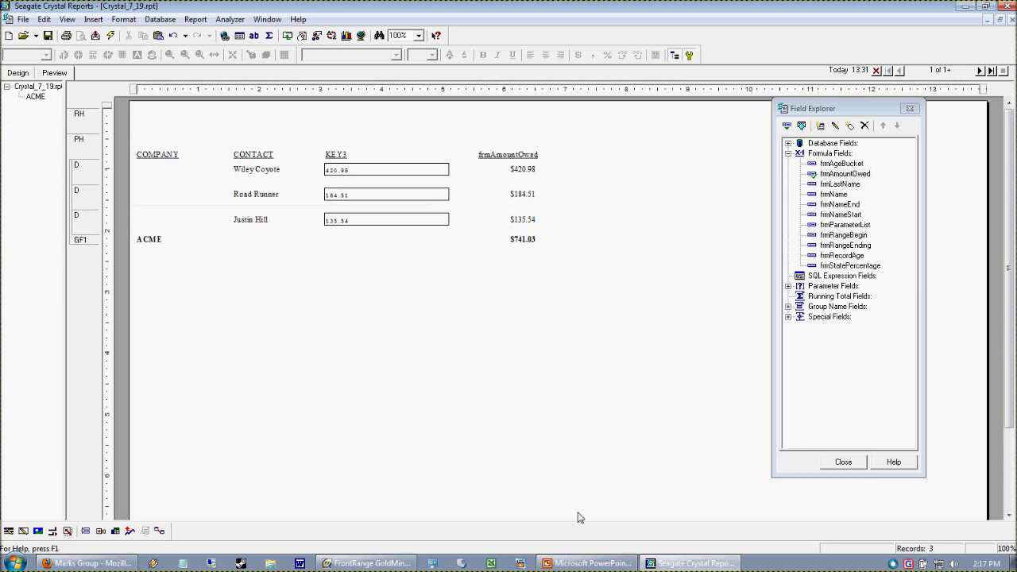
Check the Tips for September 2011 slide in PowerPoint, and return to the report design in Crystal Reports
click(22, 74)
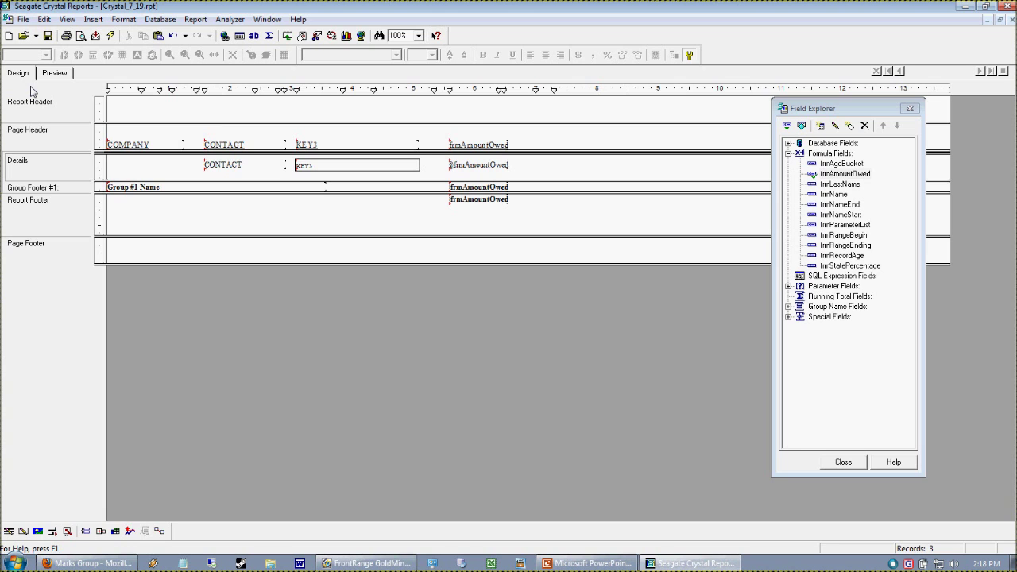
click(595, 562)
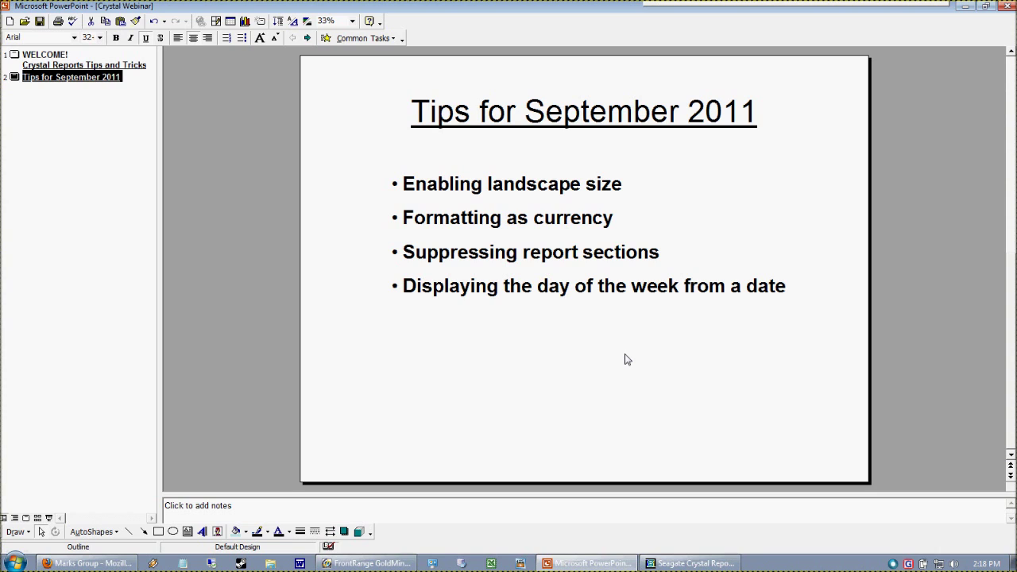
click(648, 563)
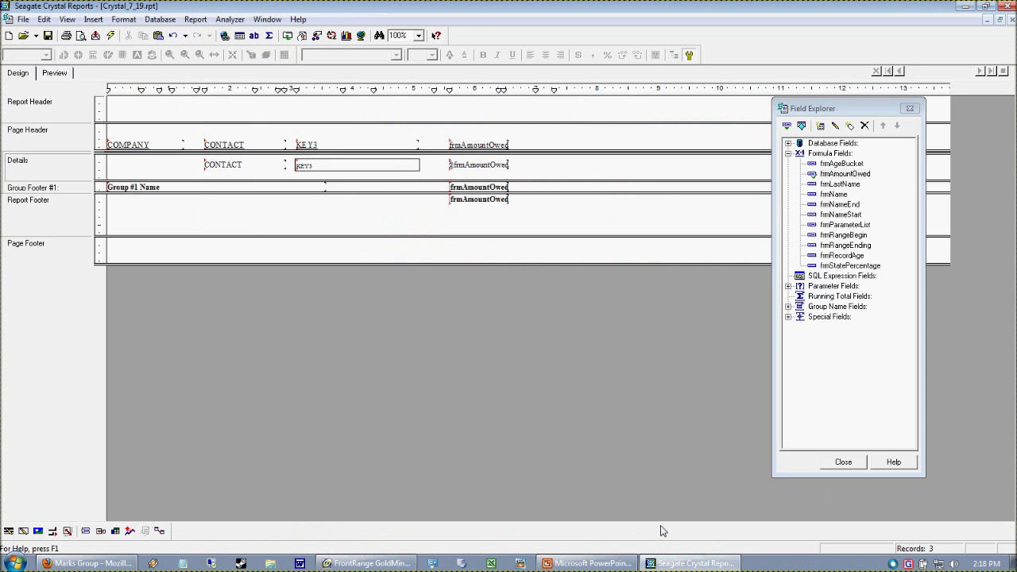
Expand the CONTACT1 table in the database fields and select its CREATEON field
click(788, 144)
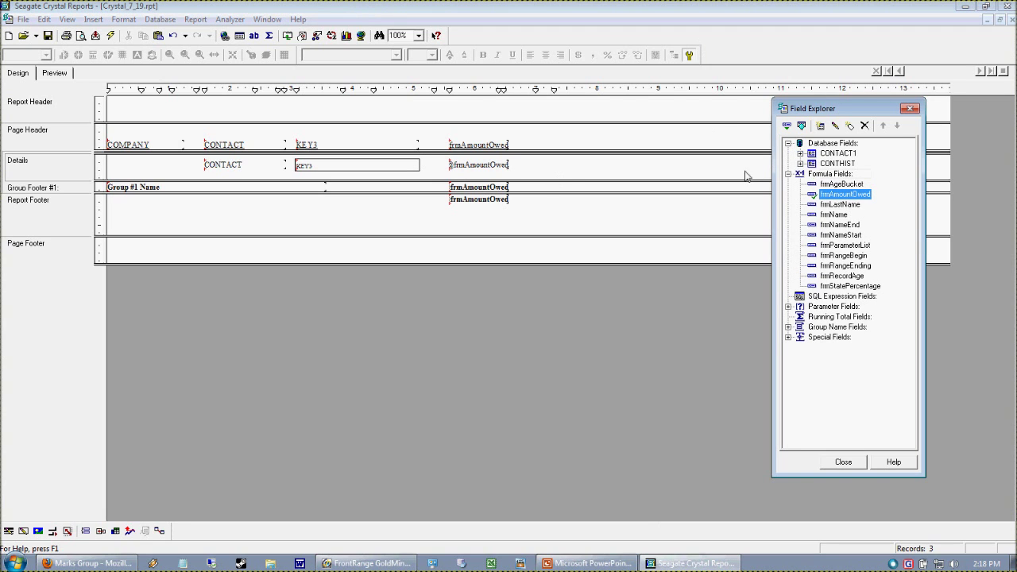
click(826, 155)
click(800, 154)
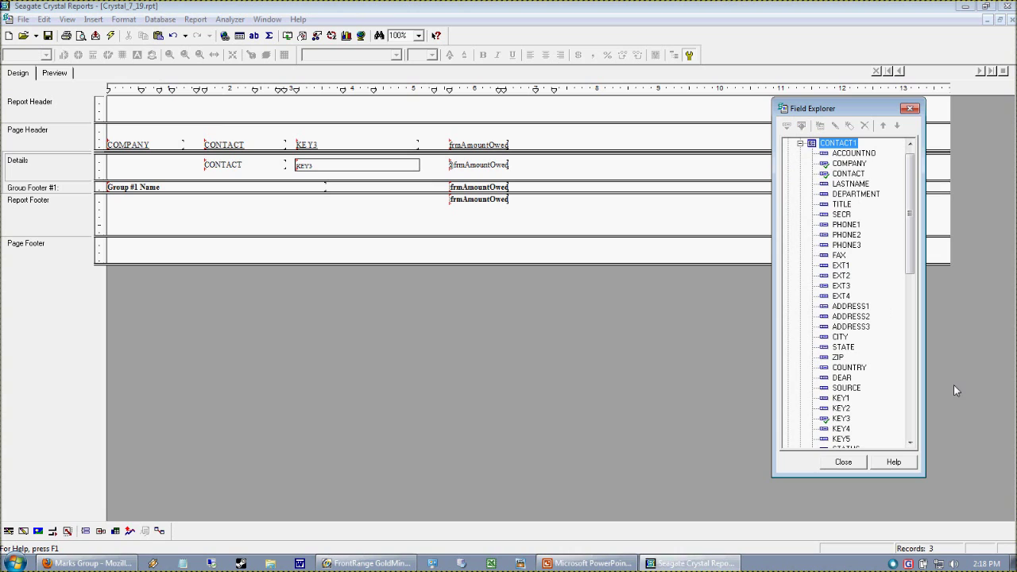
click(847, 184)
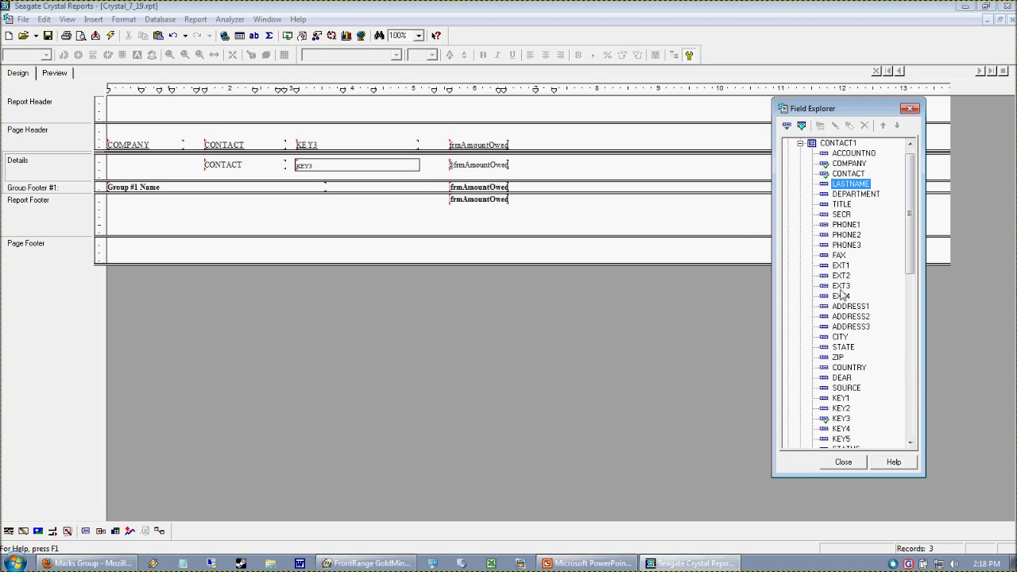
key(c)
key(c)
key(c)
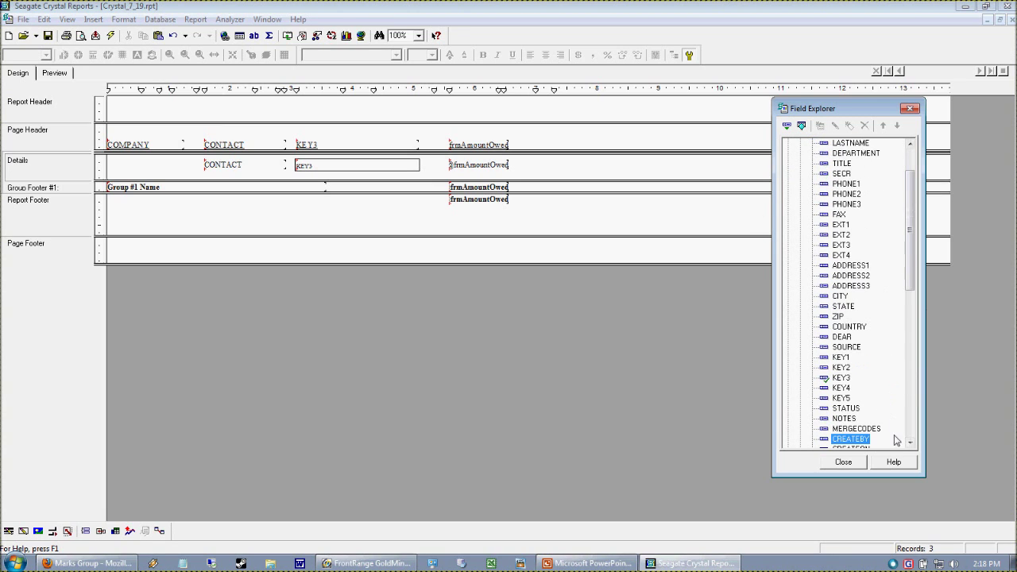
click(910, 442)
click(909, 442)
click(909, 441)
click(842, 419)
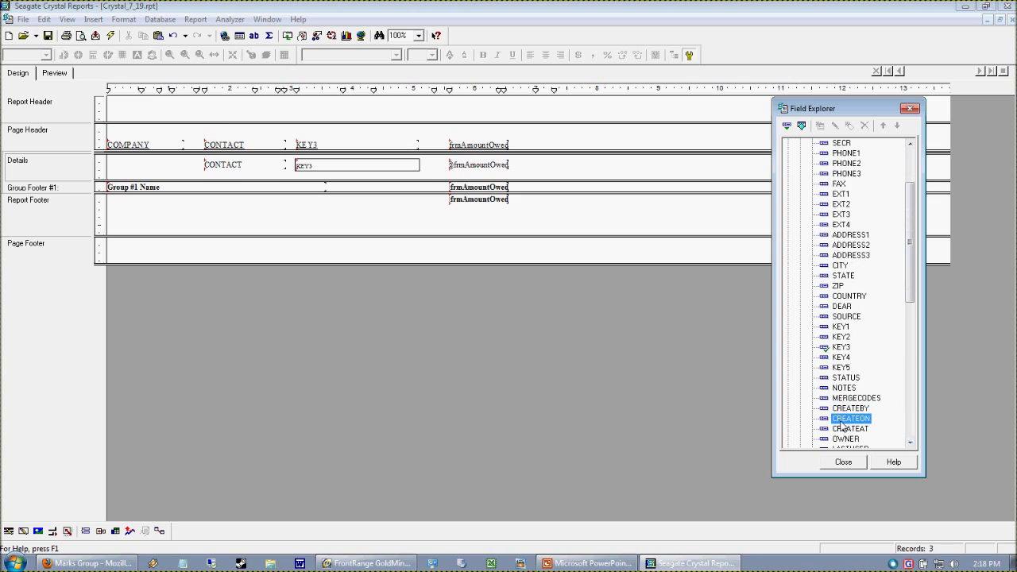
Delete the KEY3 field from the Details section together with its KEY3 heading in the Page Header
click(332, 169)
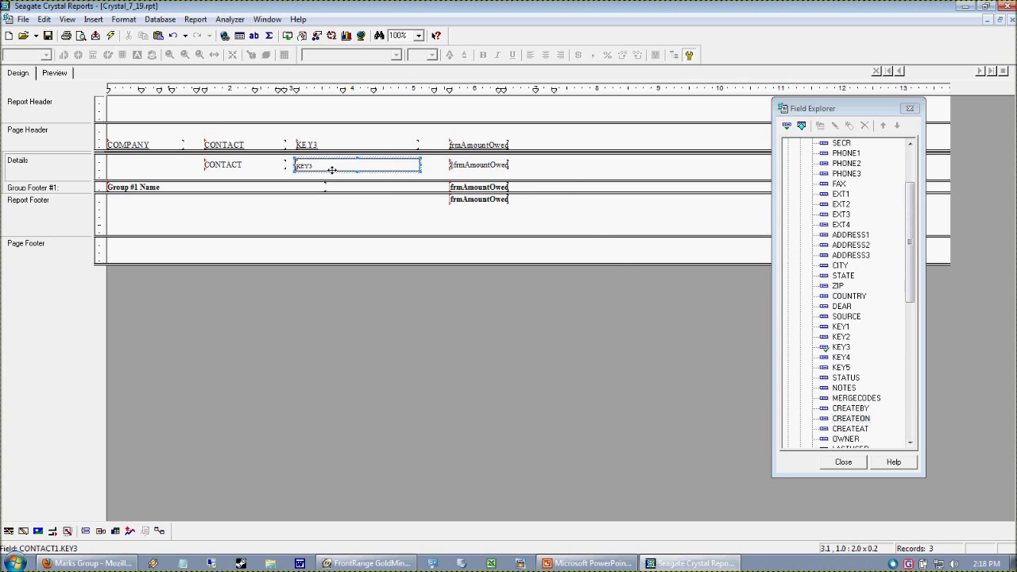
ctrl+click(304, 145)
key(Delete)
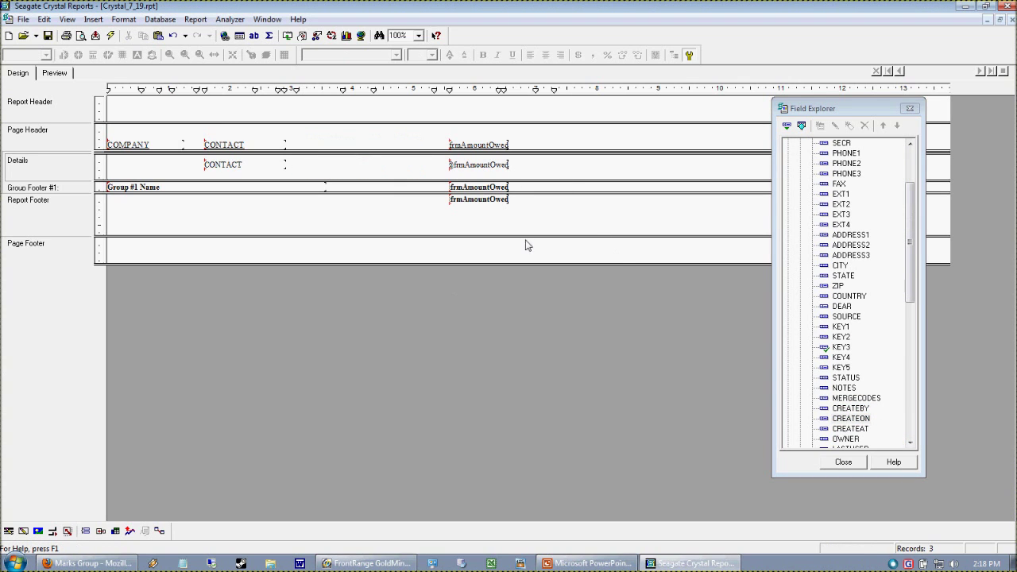
Place the CREATEON field in the Details section between CONTACT and frmAmountOwed, and preview the report
click(860, 420)
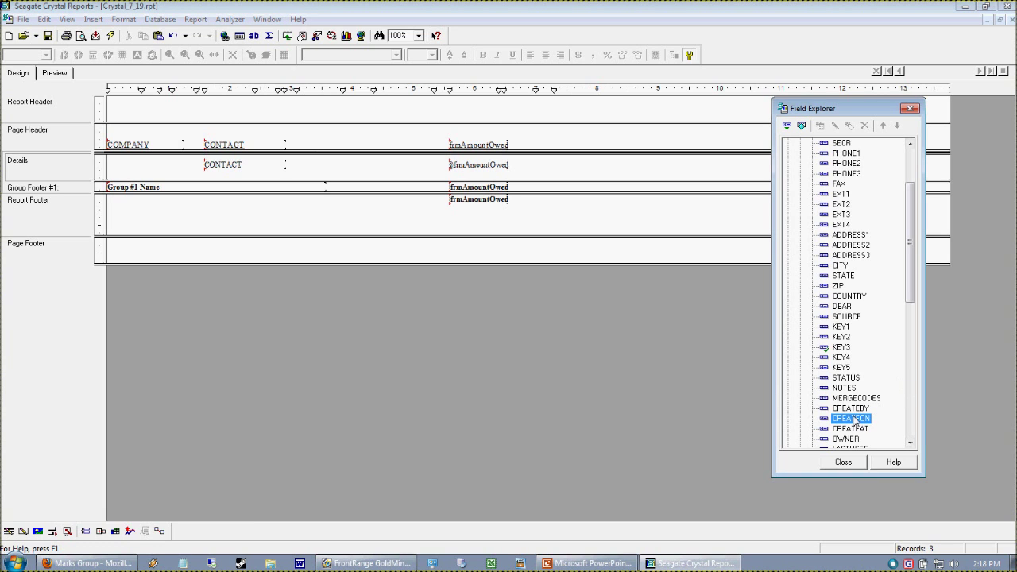
drag(856, 425, 313, 164)
click(57, 74)
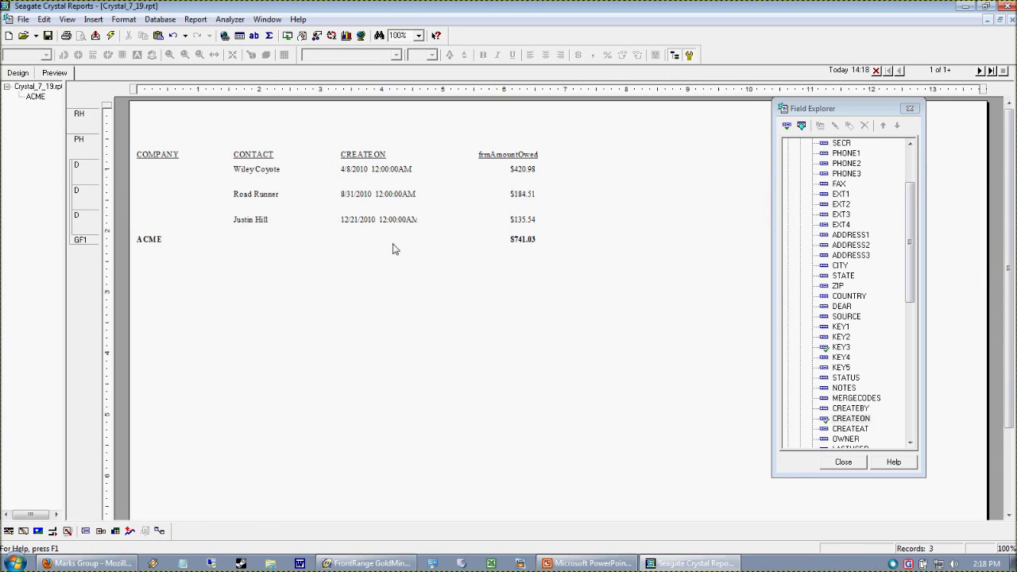
click(388, 169)
click(385, 220)
click(388, 265)
Format the CREATEON field with the date-only style 3/1/99
right_click(350, 170)
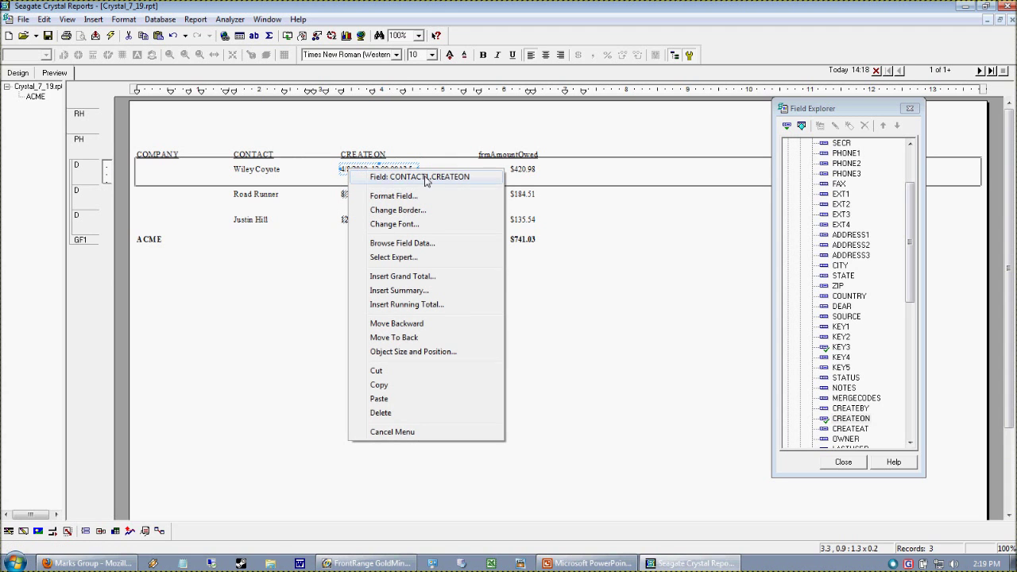
click(394, 196)
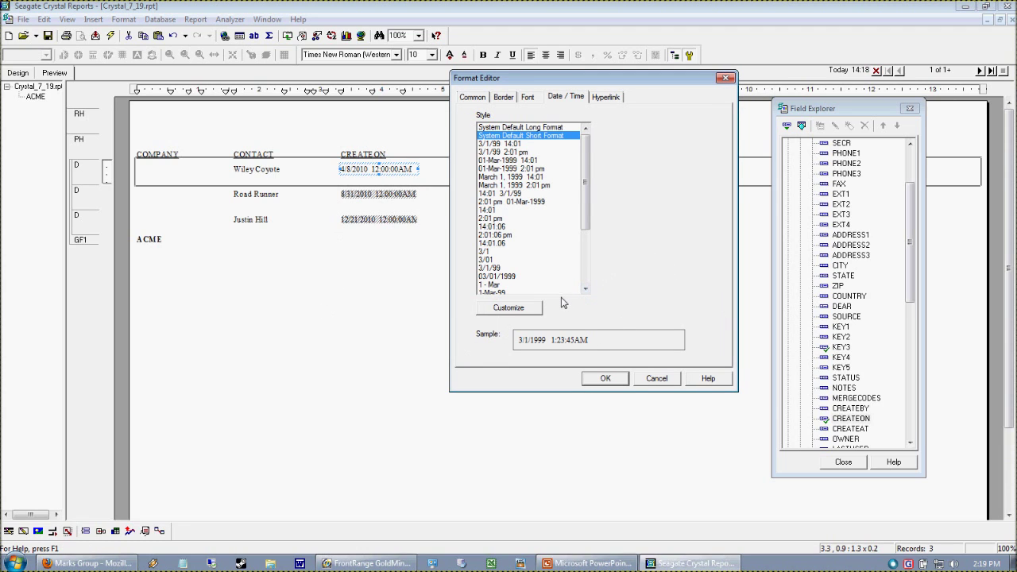
click(495, 270)
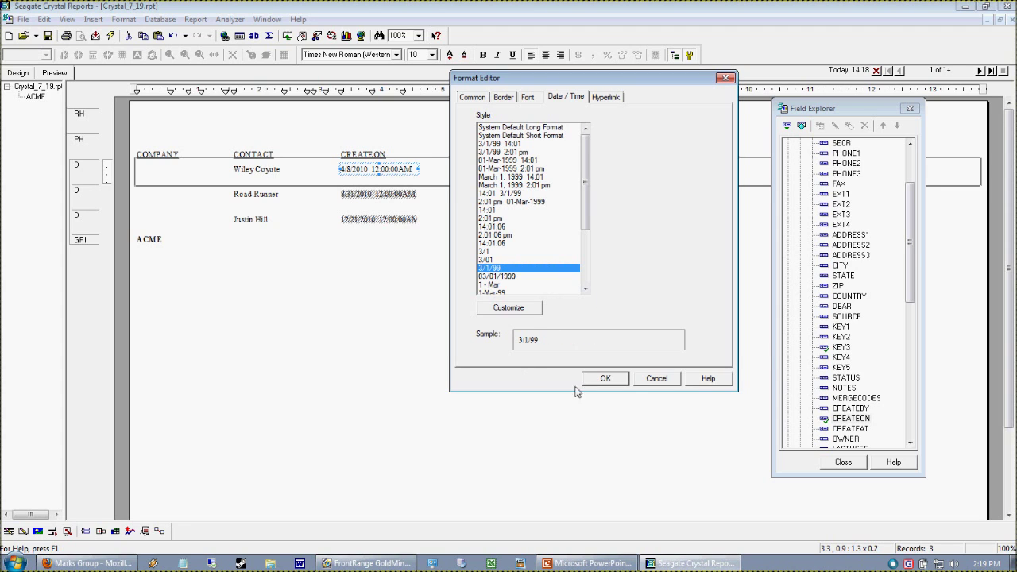
click(604, 379)
click(440, 427)
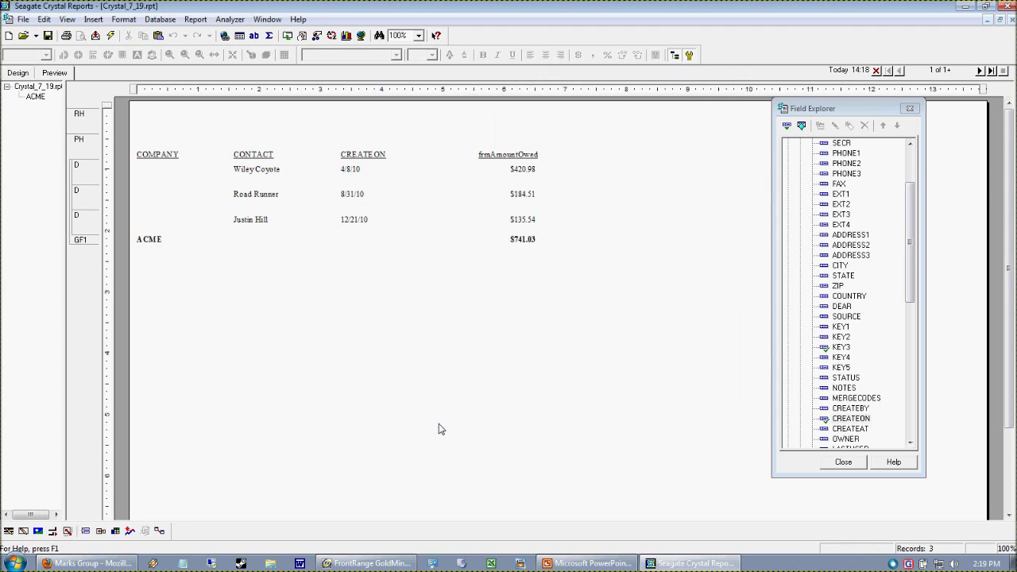
Narrow the CREATEON field in the detail rows to about 0.5 inch wide
click(377, 172)
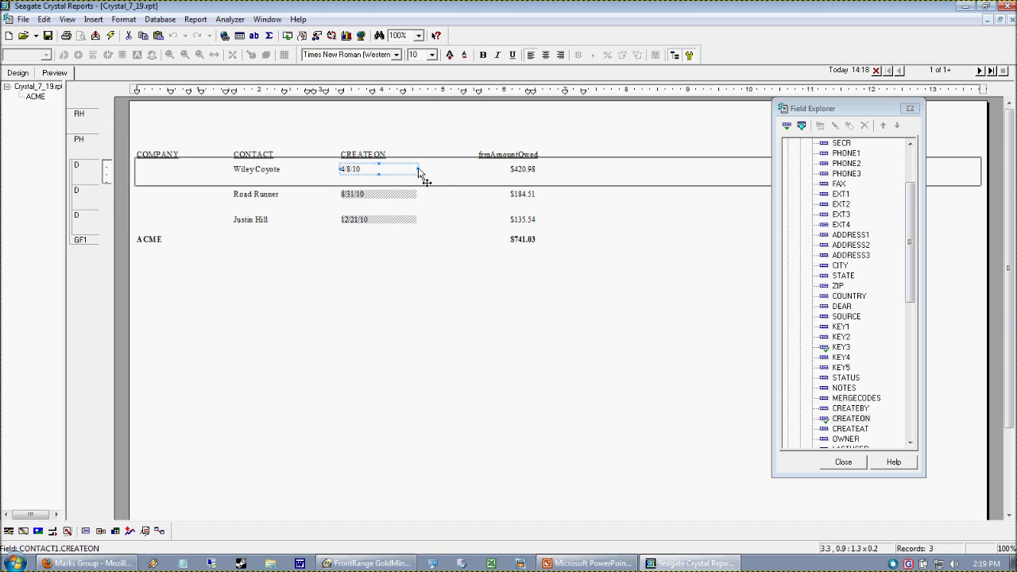
drag(418, 172, 373, 174)
click(522, 300)
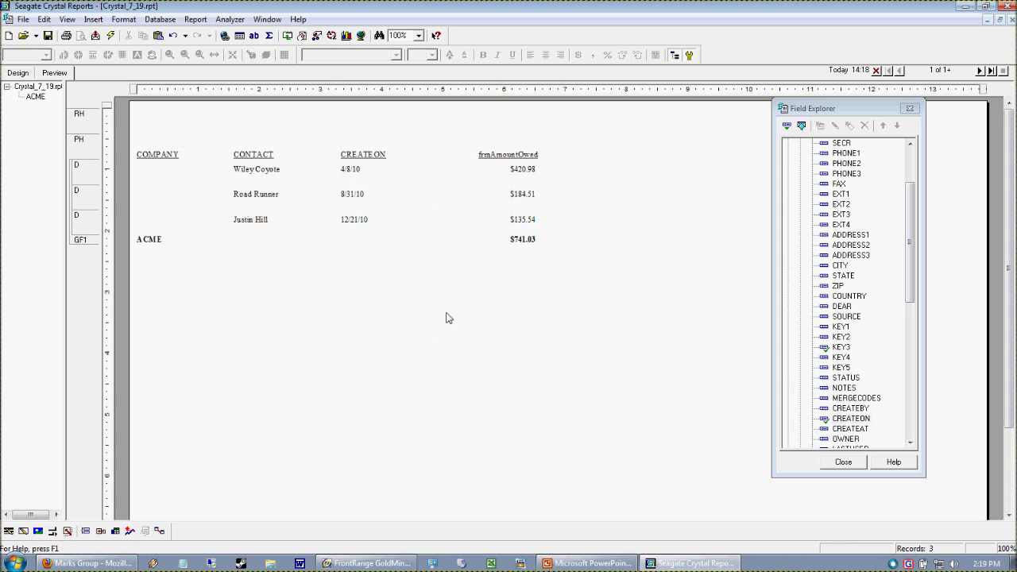
click(353, 219)
ctrl+click(352, 194)
ctrl+click(353, 171)
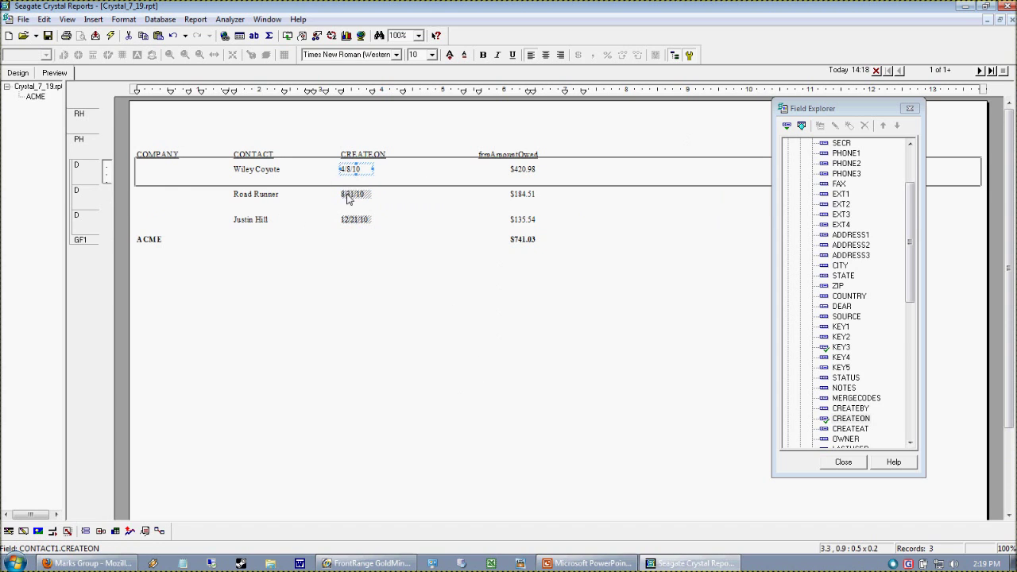
click(348, 196)
click(353, 222)
click(64, 100)
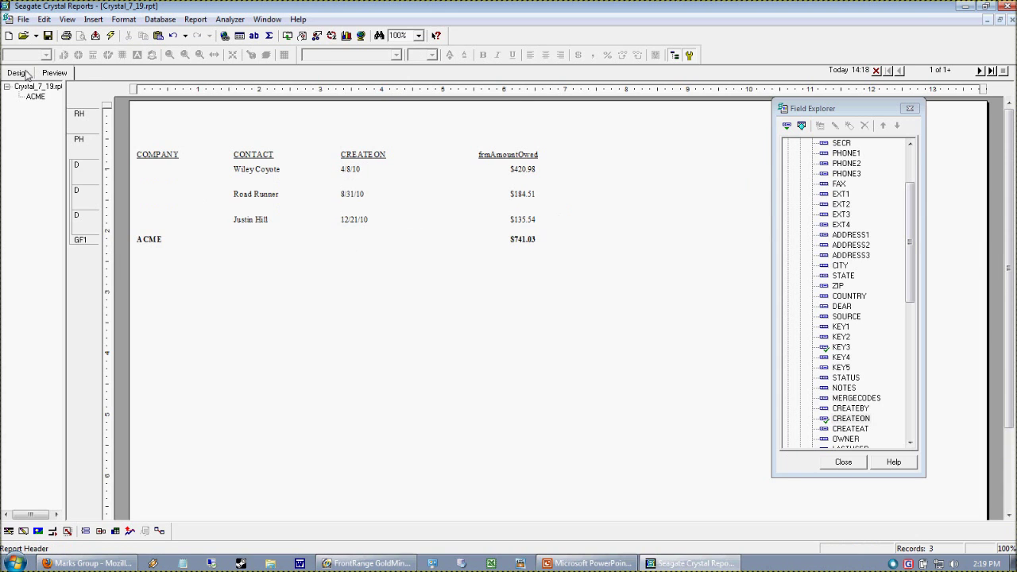
Return to the report design and create a new formula field named frmDayNumber
click(17, 73)
scroll(874, 262, up, 3)
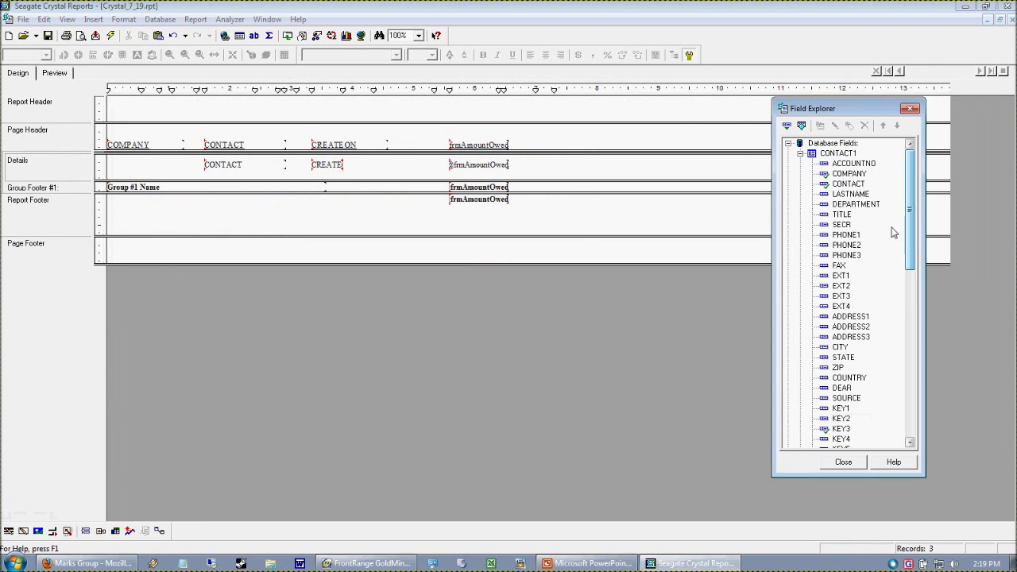
click(800, 154)
right_click(823, 175)
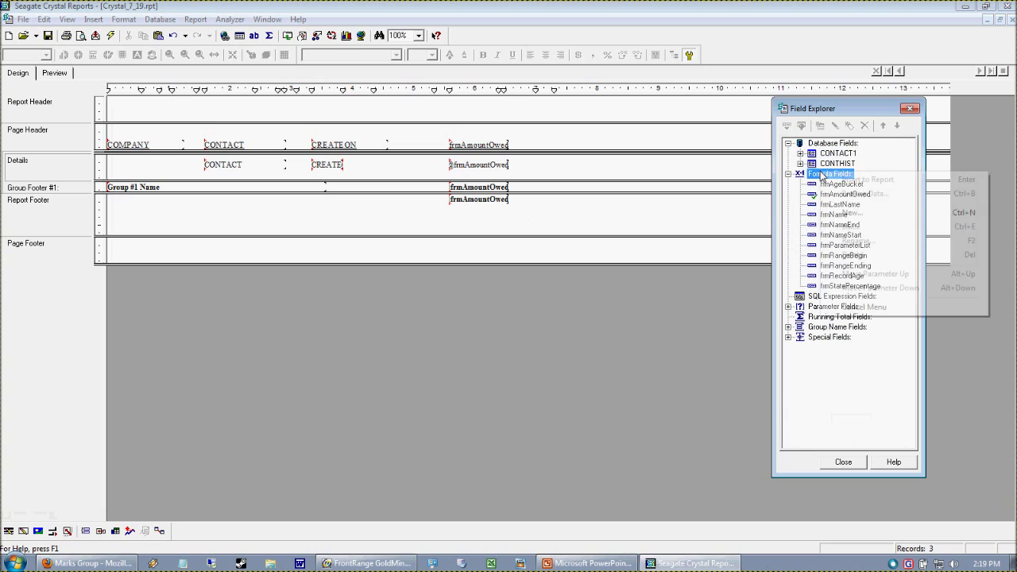
click(850, 213)
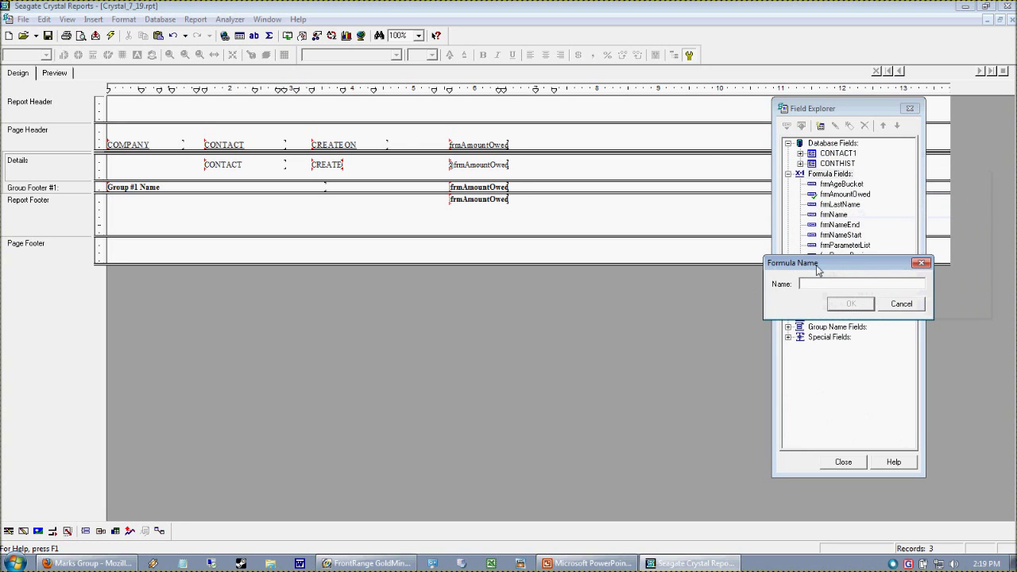
text(frmDayNumber)
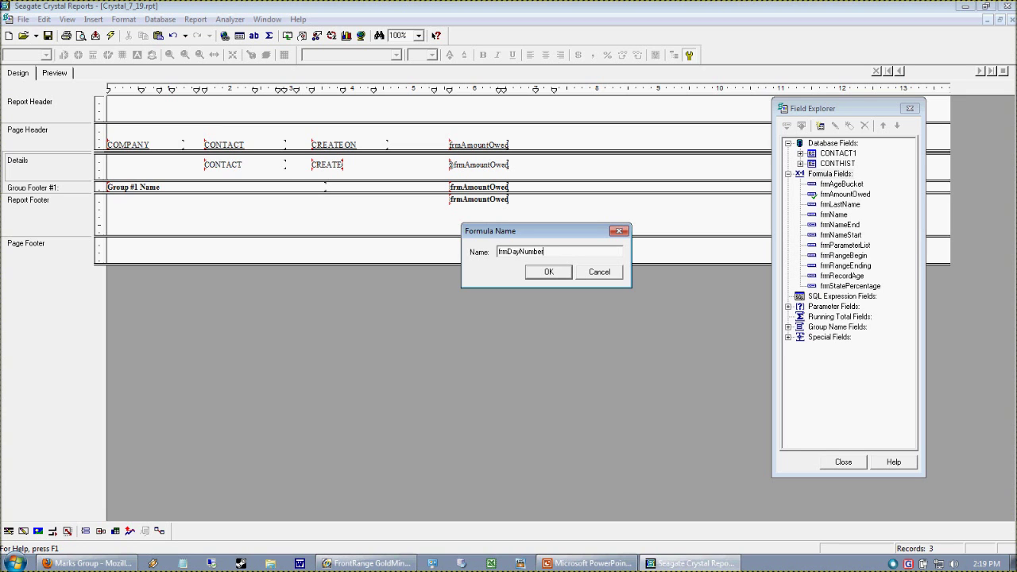
click(547, 273)
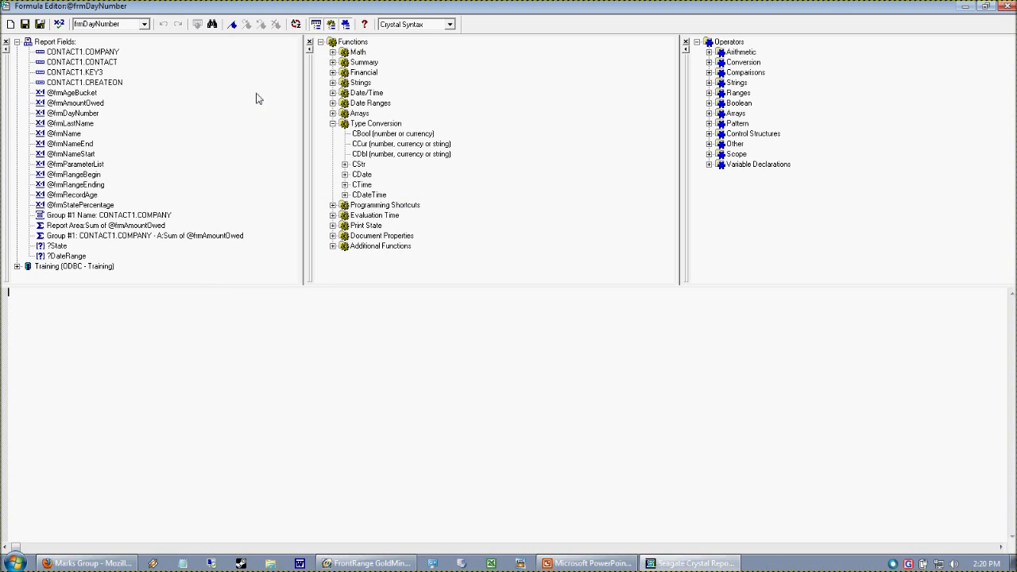
Switch to the Marks Group blog in Firefox and search the page for crystal
click(46, 561)
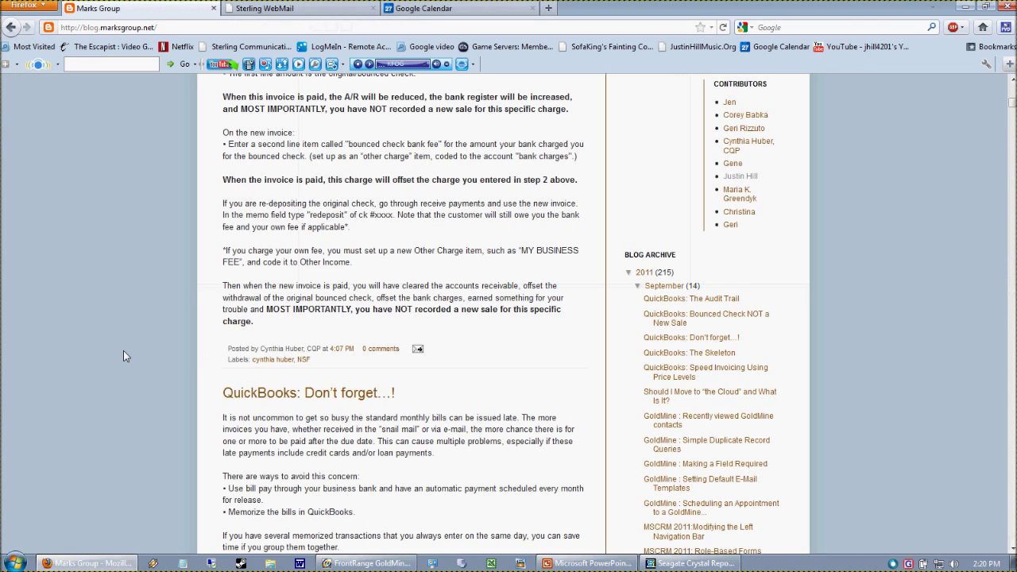
key(ctrl+f)
text(kmfcrystal)
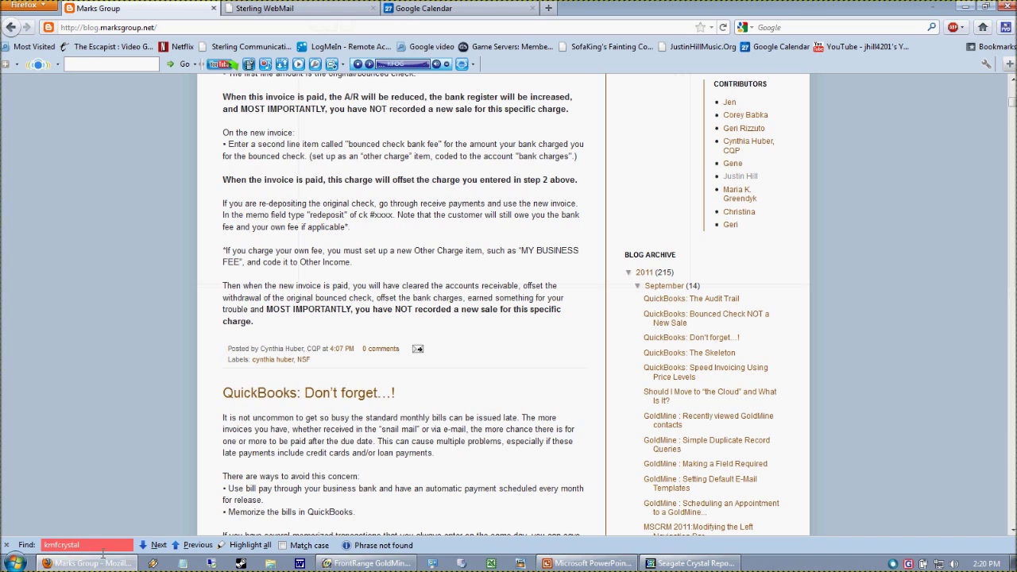
key(Home)
key(Delete)
key(Delete)
key(Delete)
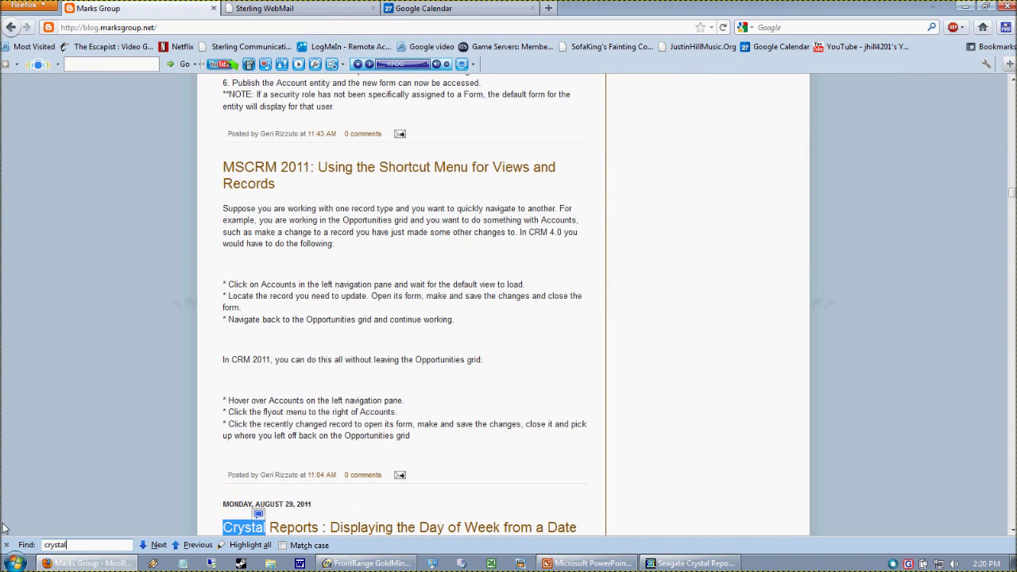
Examine the DayOfWeek formula in the blog post on displaying the day of week from a date
scroll(273, 455, down, 5)
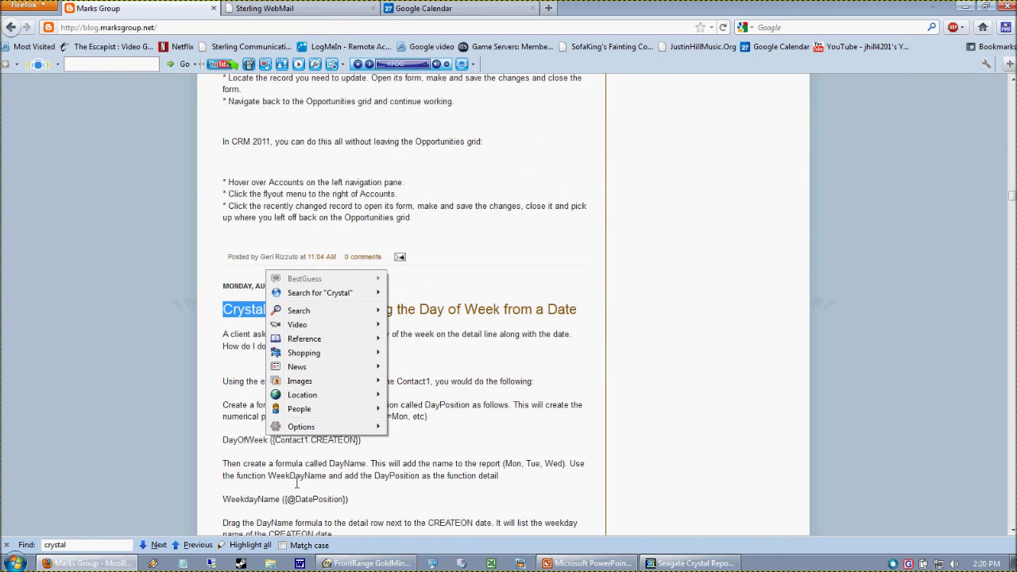
click(616, 362)
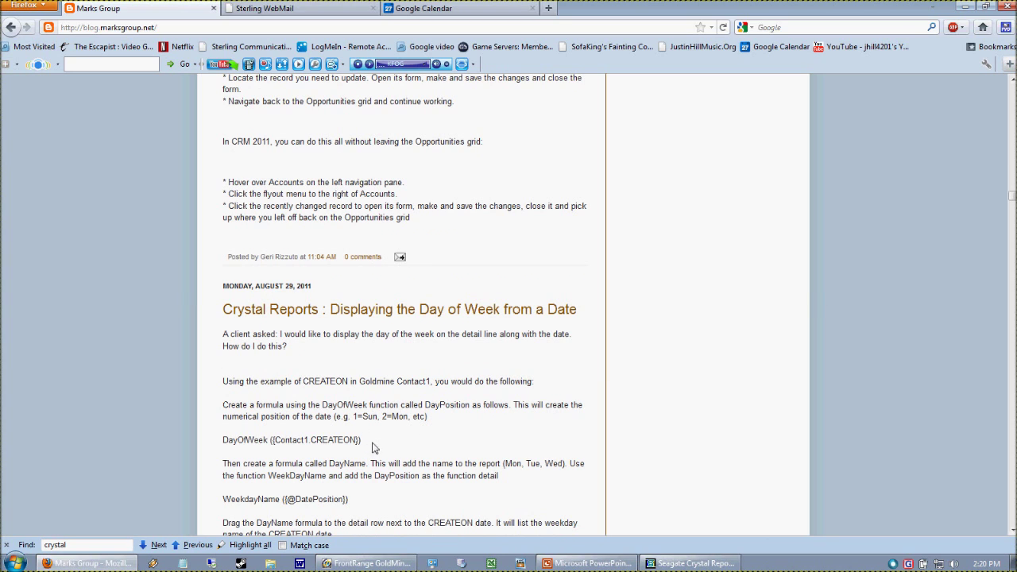
drag(223, 441, 272, 445)
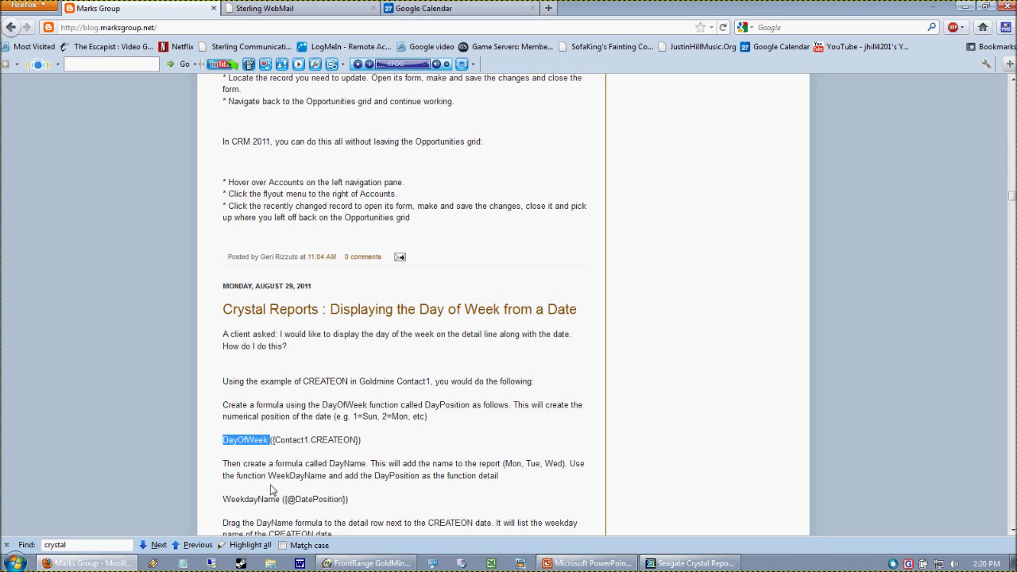
click(331, 455)
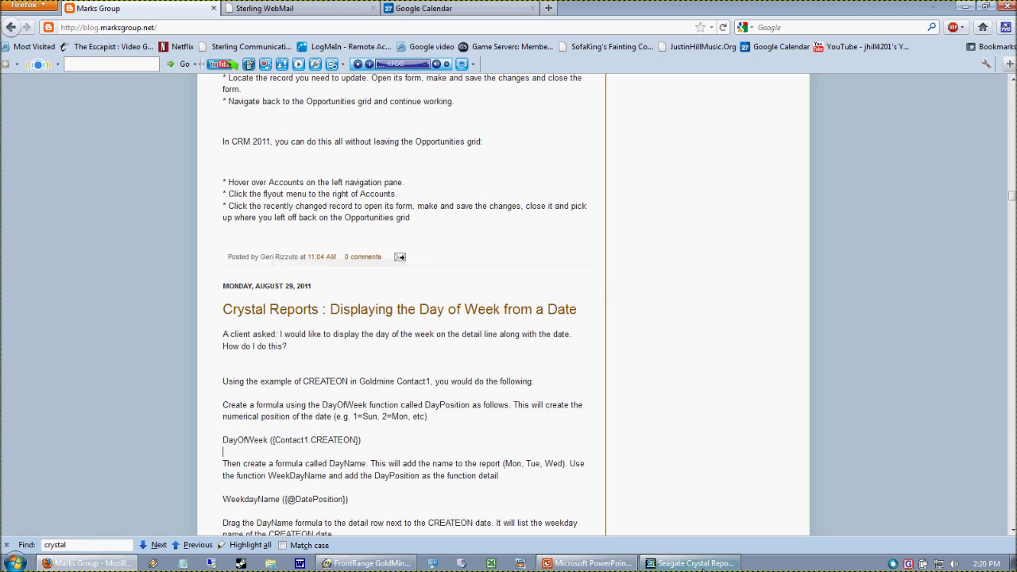
Switch back to Crystal Reports, enter dayofweek({CONTACT1.CREATEON}) as the frmDayNumber formula, and check it for errors
click(702, 567)
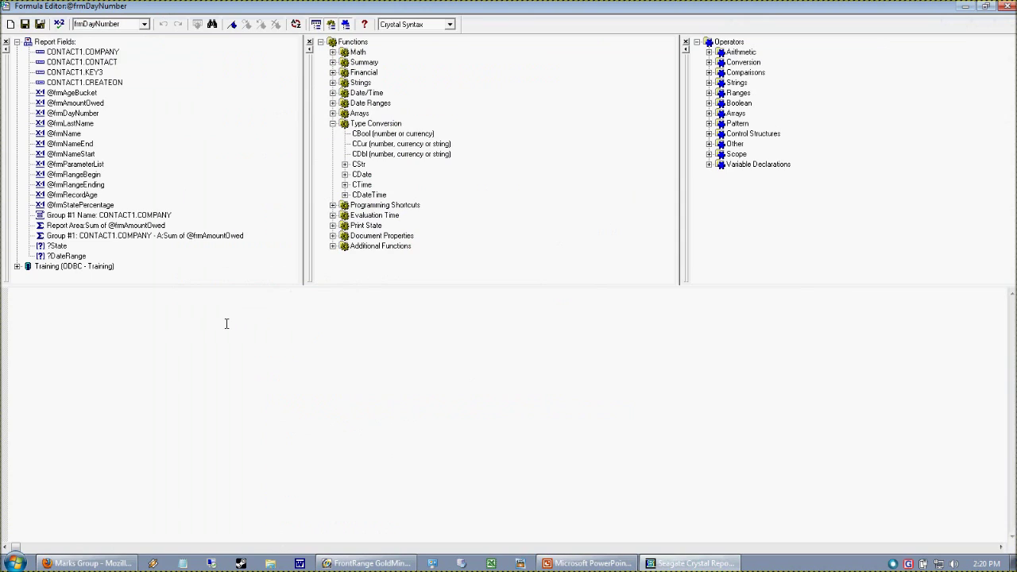
text(dayofw)
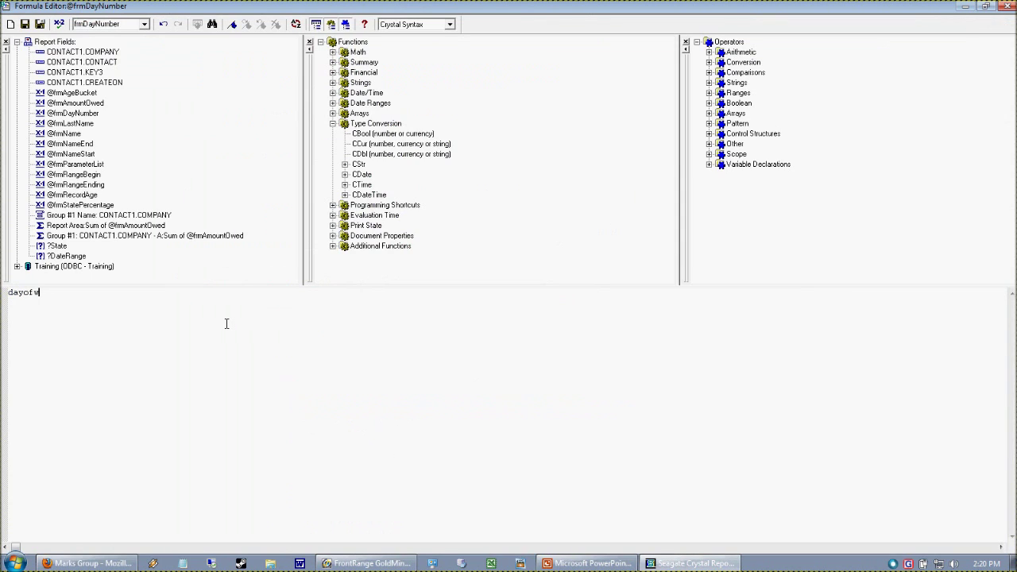
text(eek()
double_click(117, 83)
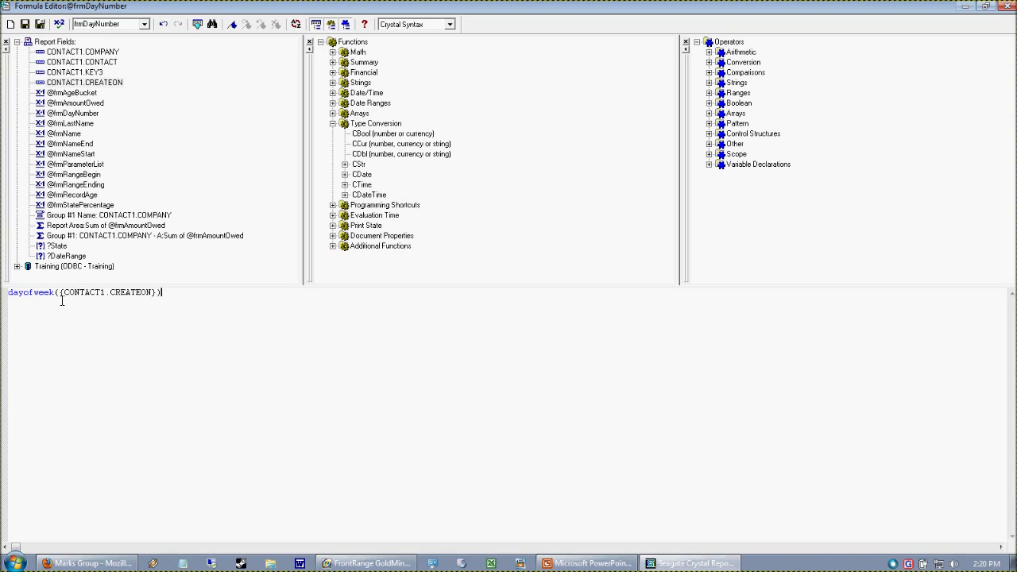
mouse_move(62, 301)
mouse_down()
mouse_move(165, 296)
mouse_move(63, 303)
mouse_up()
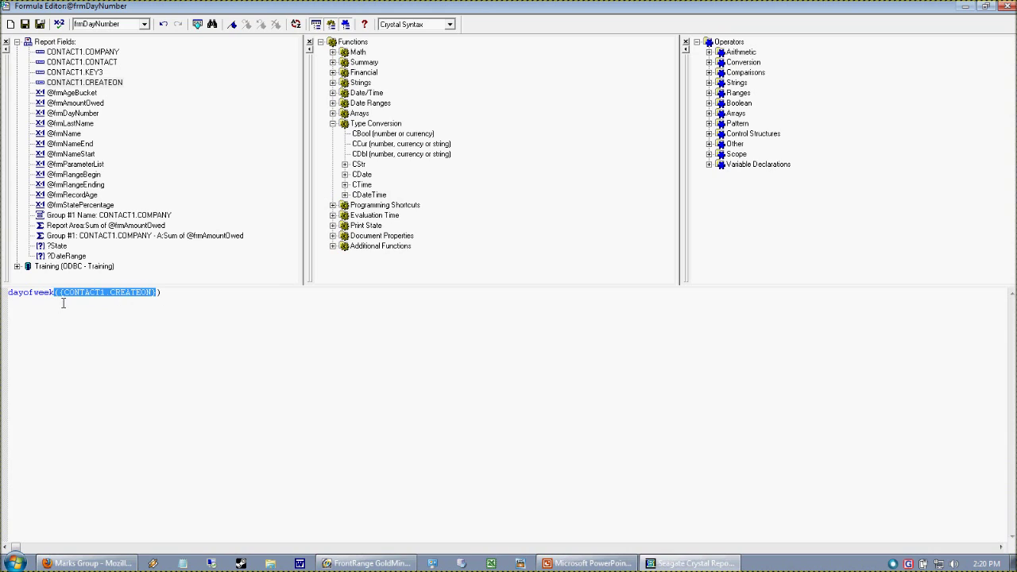
click(143, 308)
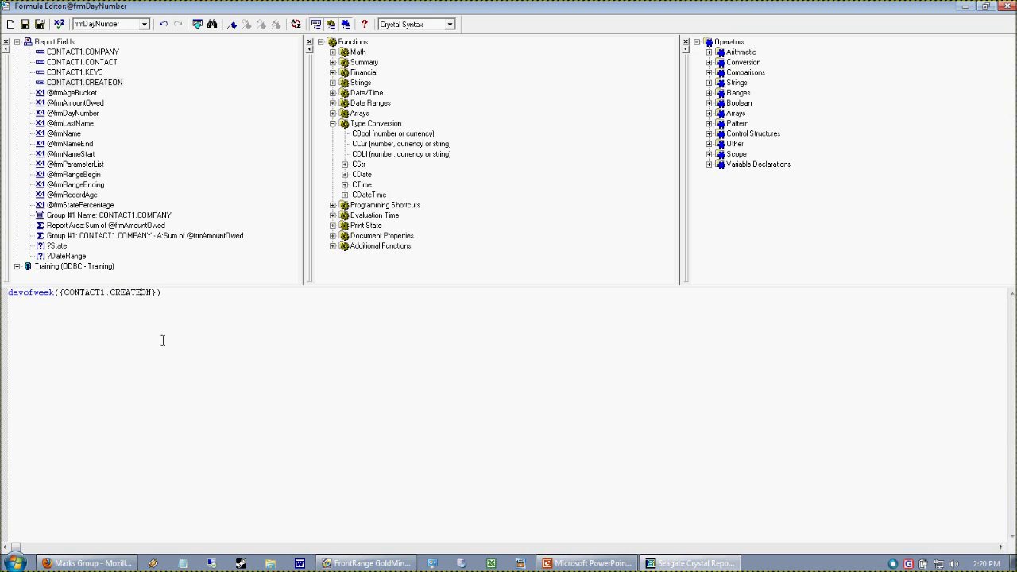
click(60, 25)
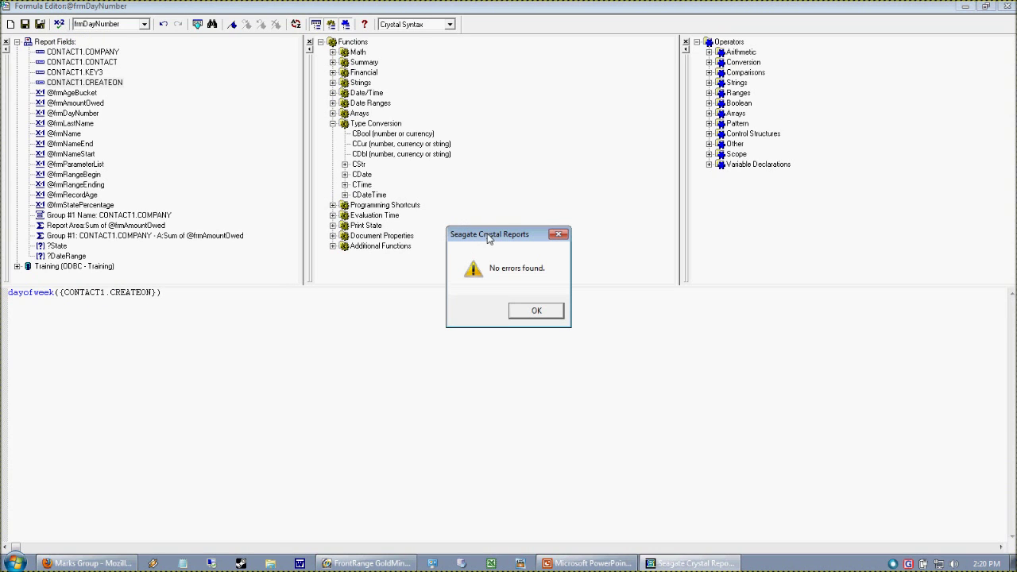
Save the frmDayNumber formula, place it in the Details section between CREATEON and frmAmountOwed, and preview the report
click(546, 315)
click(39, 24)
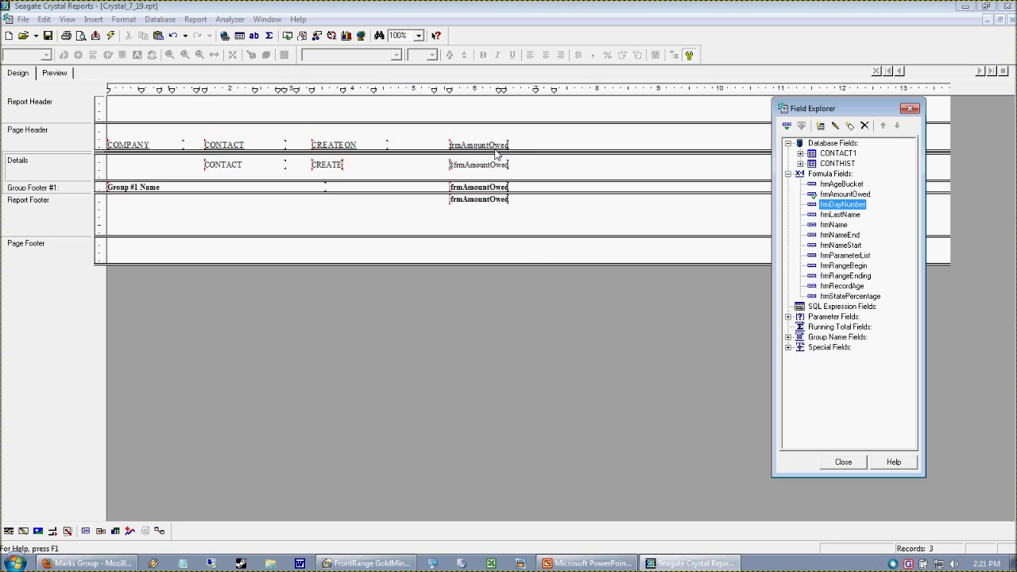
drag(846, 205, 360, 169)
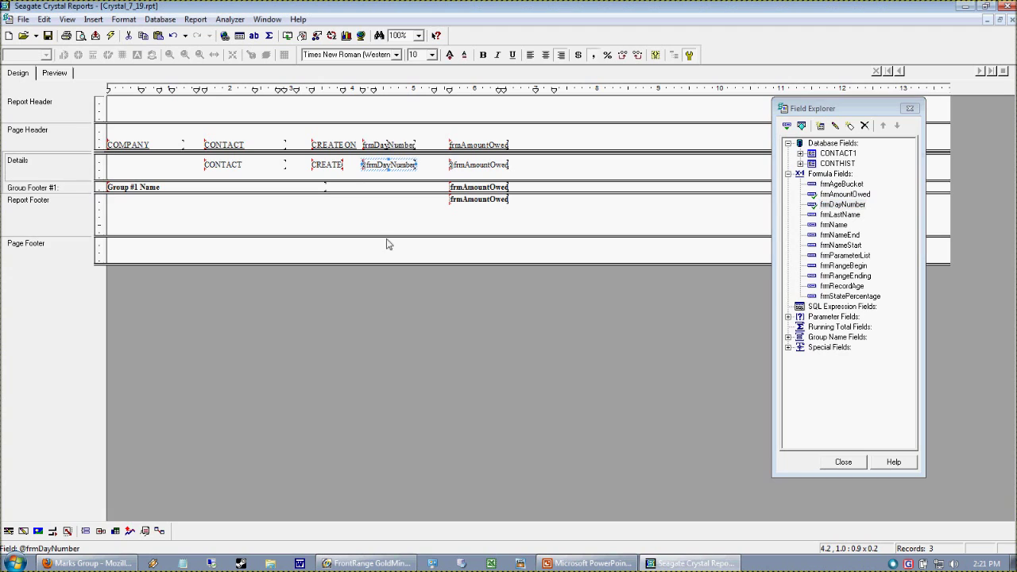
click(54, 73)
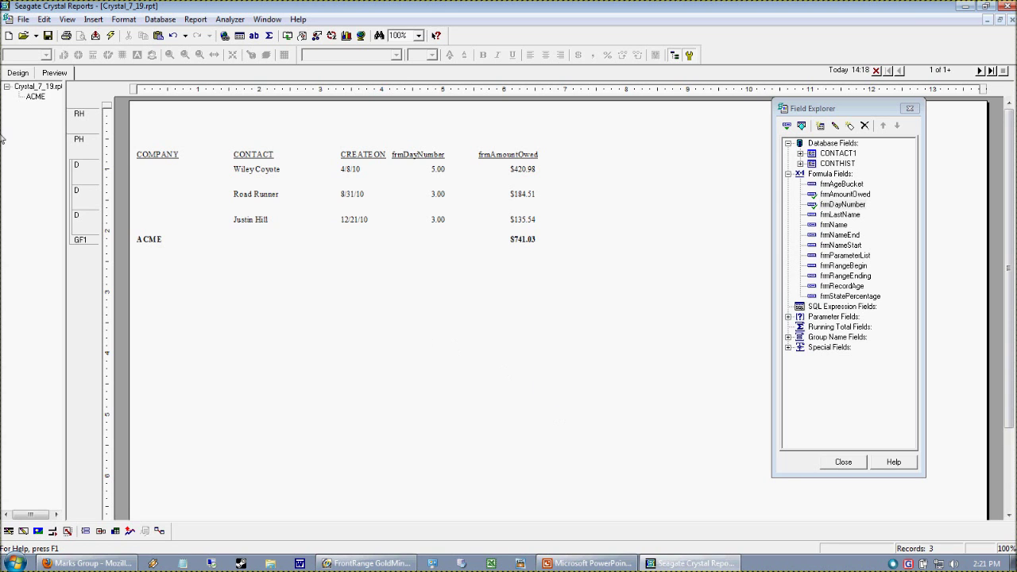
Return to the report design and create a new formula field named frmDayName
click(27, 72)
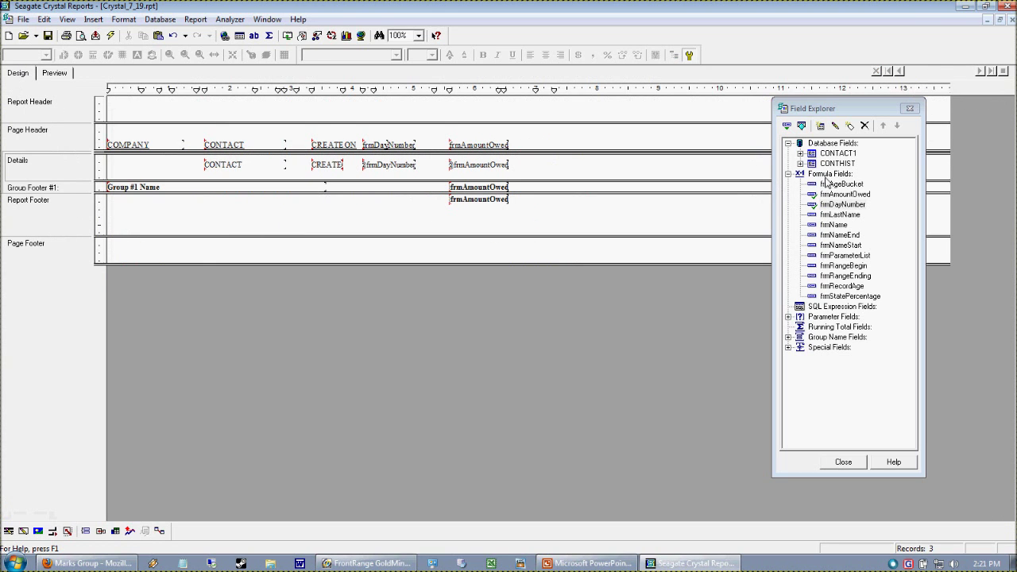
right_click(826, 182)
click(850, 215)
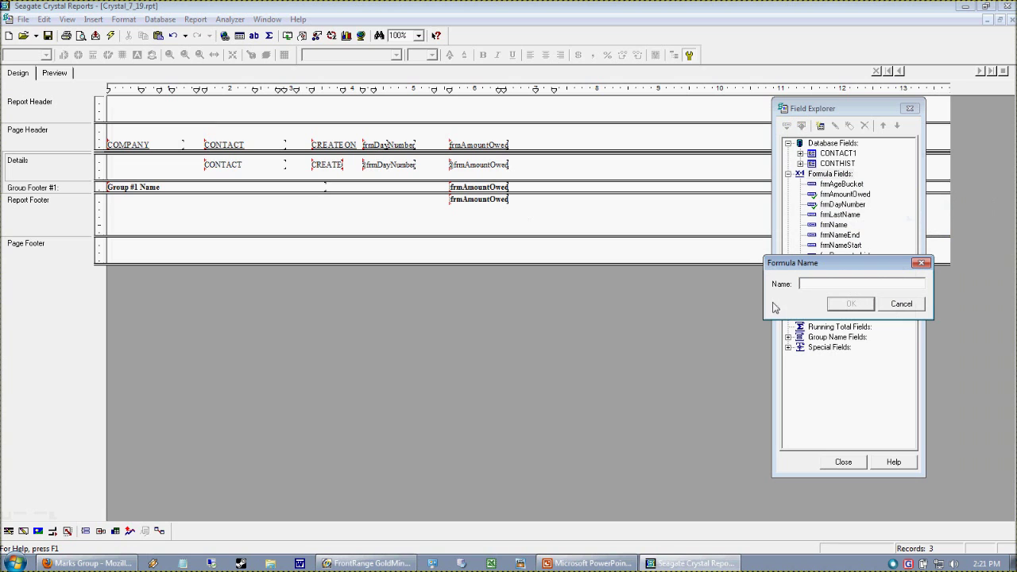
text(frmDayName)
click(849, 305)
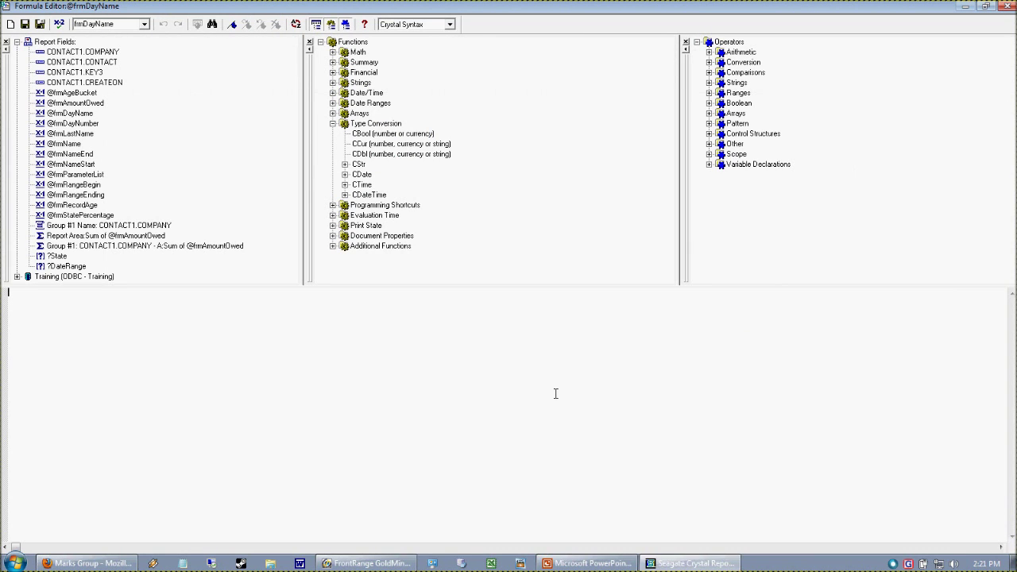
Consult the WeekdayName formula in the Marks Group blog post in Firefox and return to the Crystal Reports formula editor
click(63, 563)
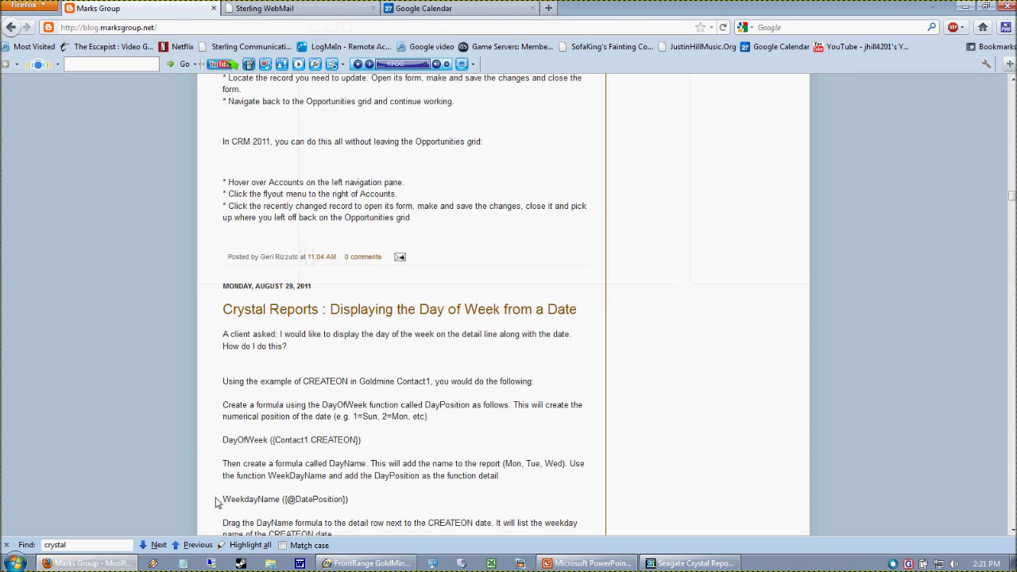
drag(220, 499, 350, 493)
click(691, 563)
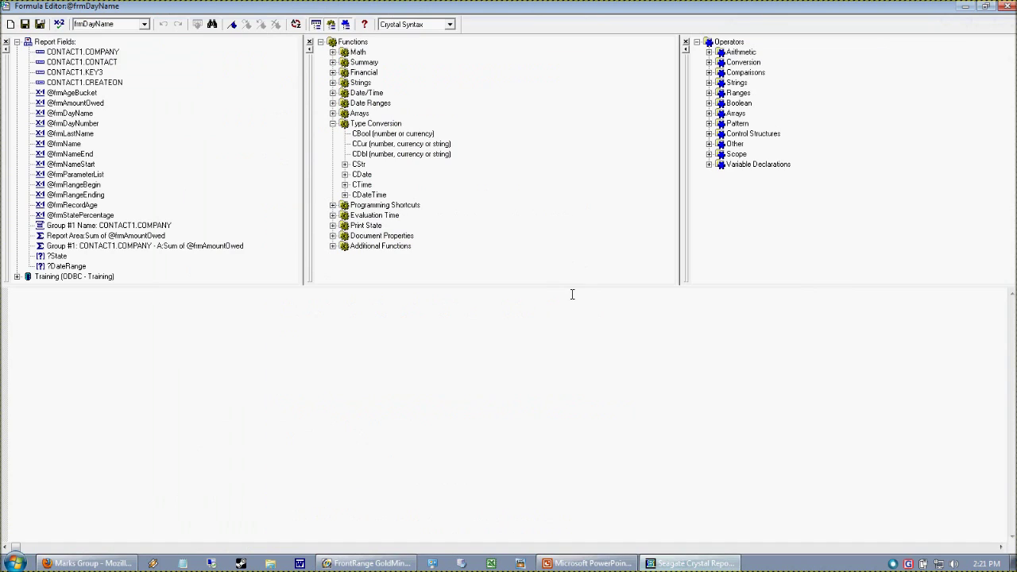
text(weekdayname()
click(100, 84)
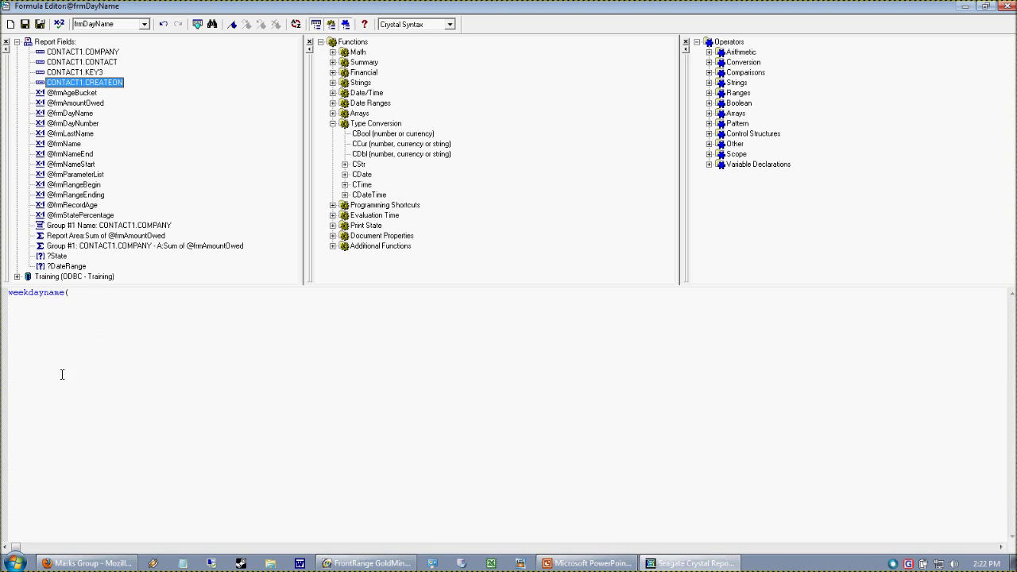
double_click(81, 124)
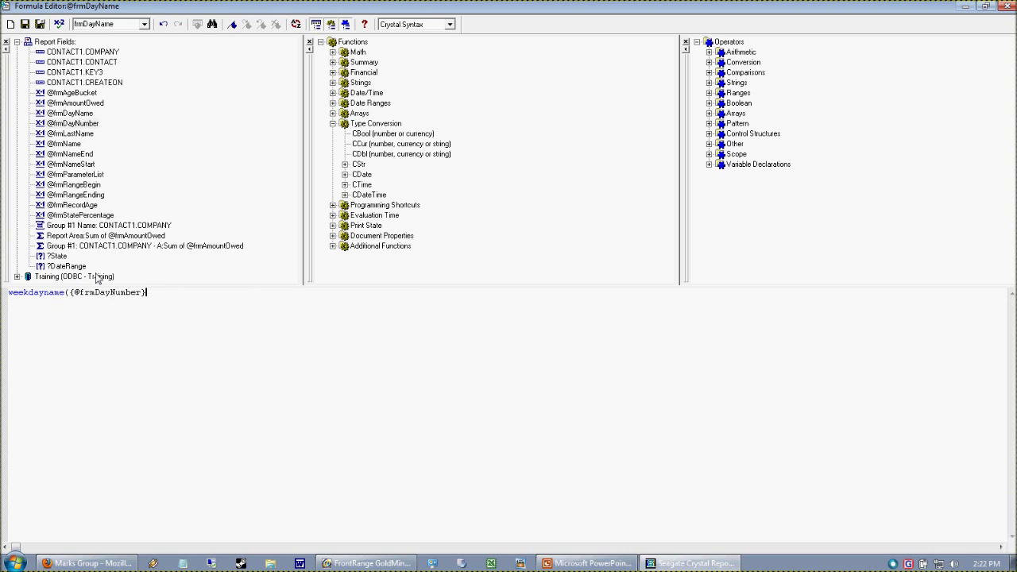
text())
click(59, 24)
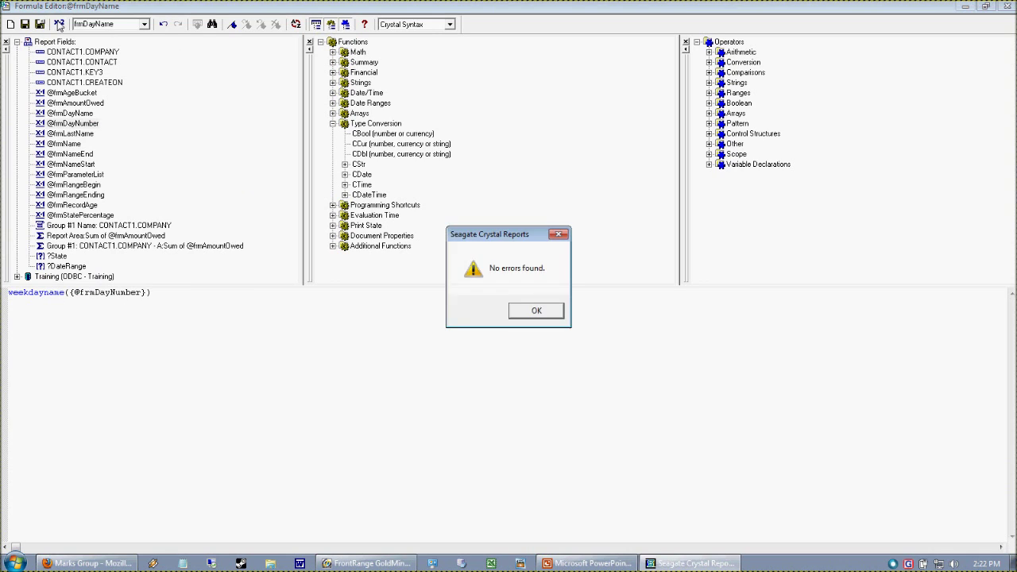
click(541, 311)
click(40, 24)
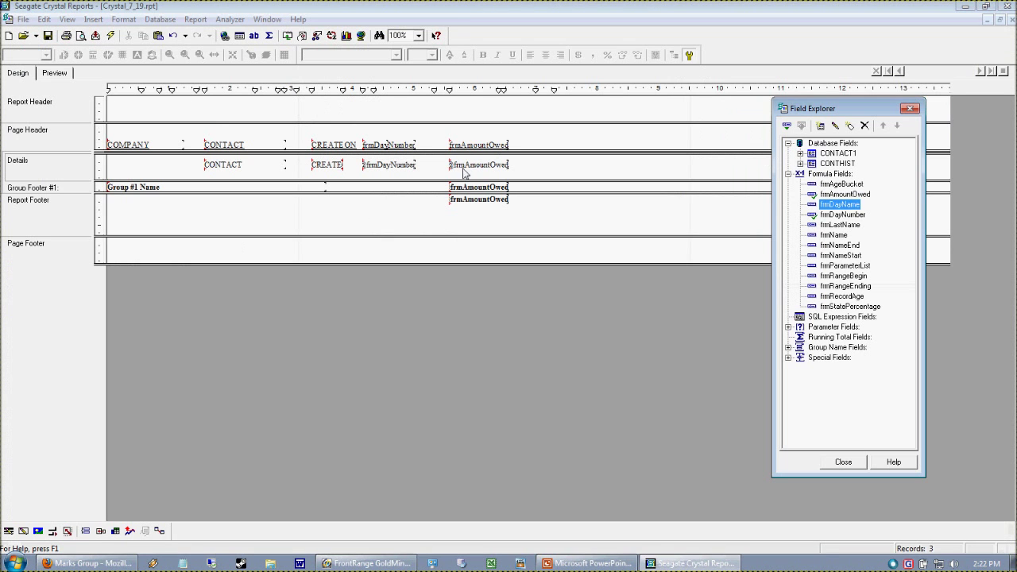
Shift the frmAmountOwed heading, detail field and both footer totals to the right to make room for another column
drag(443, 136, 533, 222)
key(Right)
key(Right)
key(Right)
key(Right)
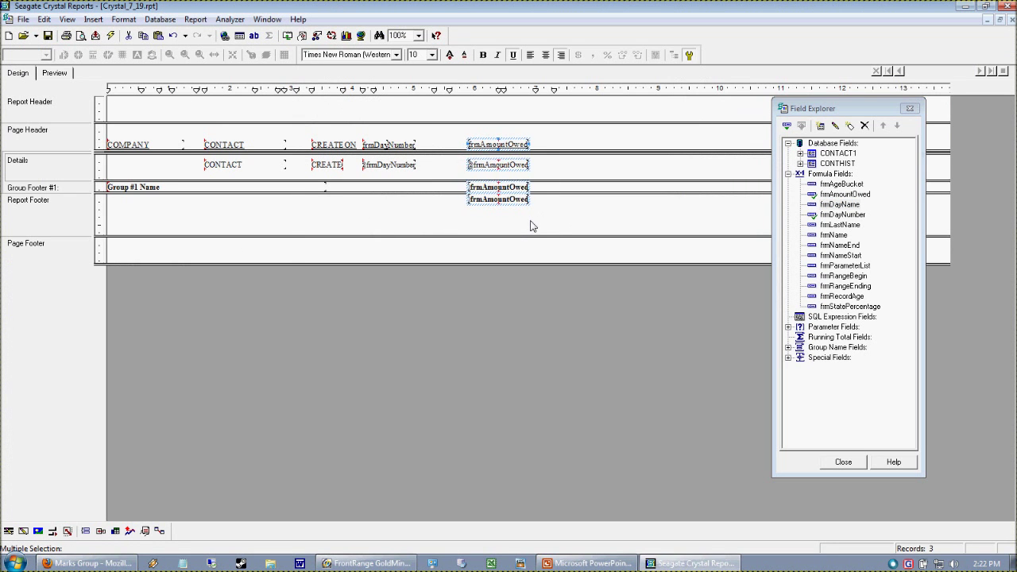
Place frmDayName in the Details section after frmDayNumber and narrow it to about 0.8 wide, clear of frmAmountOwed
click(854, 204)
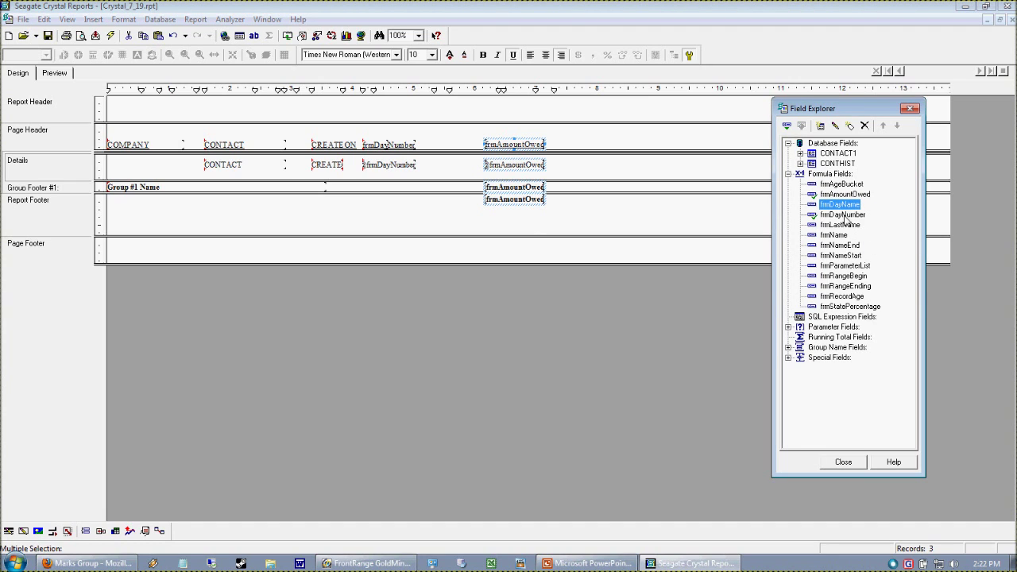
drag(842, 205, 437, 165)
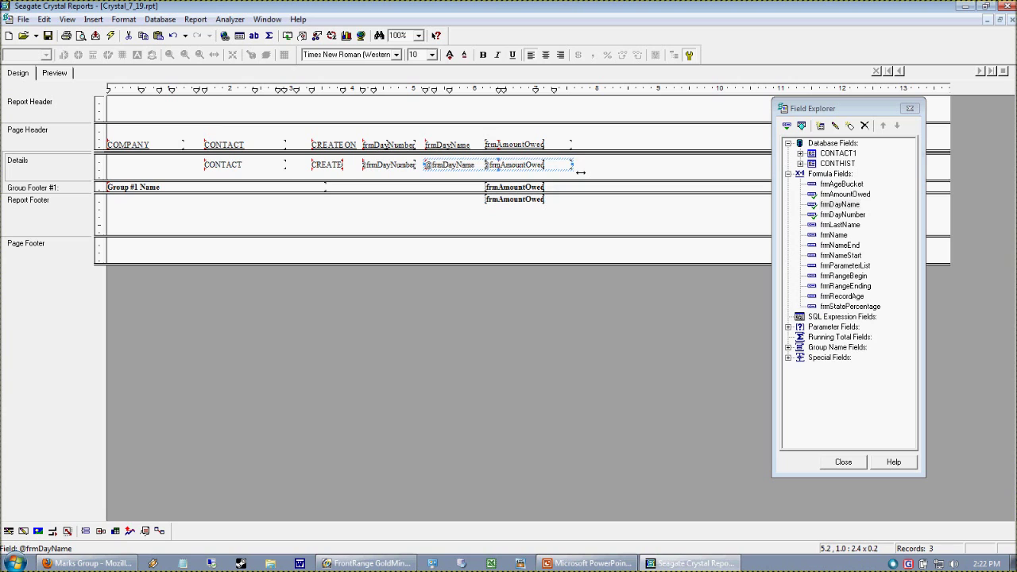
drag(572, 165, 476, 165)
Preview the report and compare the frmDayName and frmDayNumber columns with the CREATEON dates
click(58, 76)
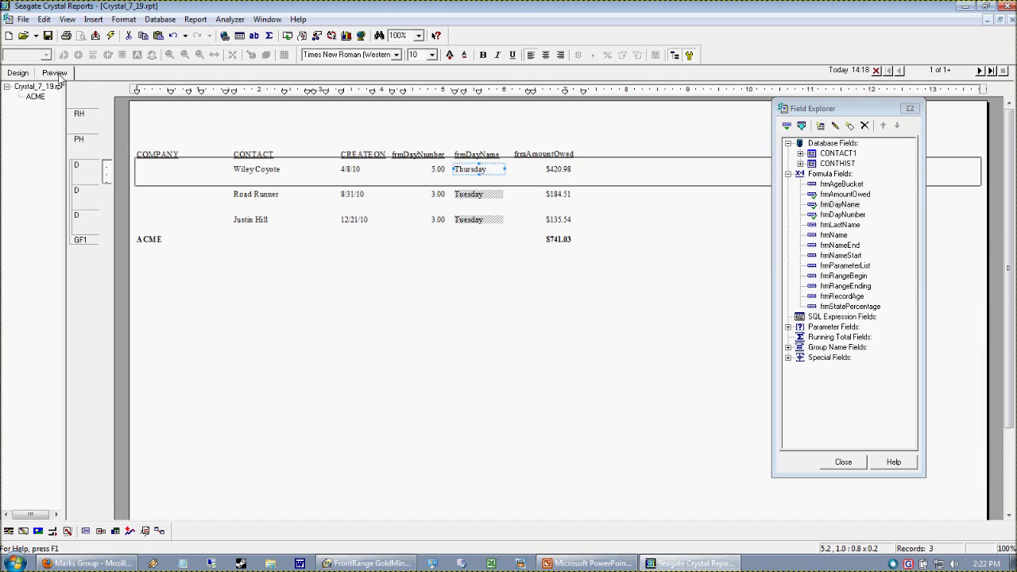
click(467, 372)
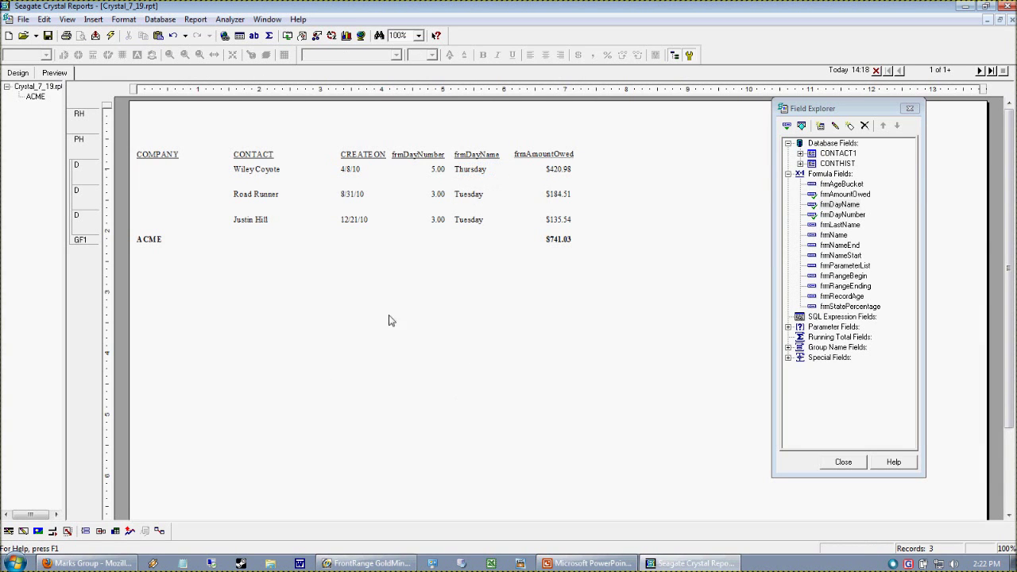
click(476, 158)
click(477, 168)
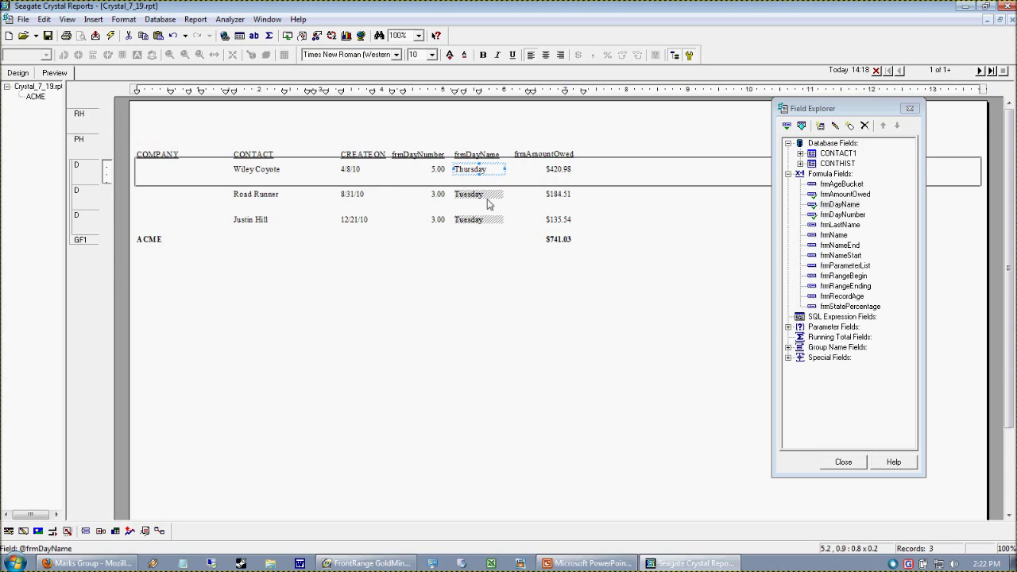
click(440, 171)
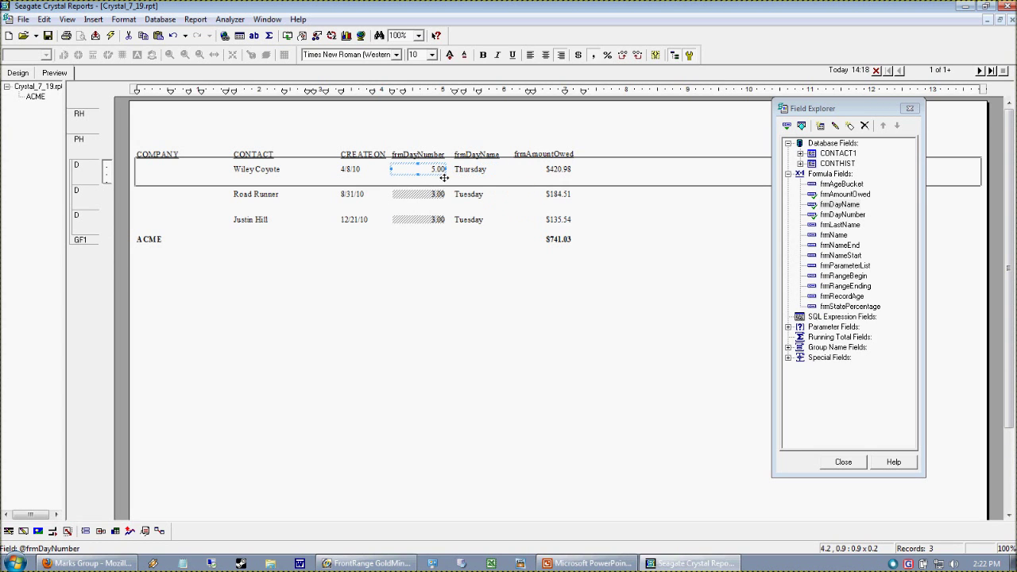
click(356, 169)
click(384, 245)
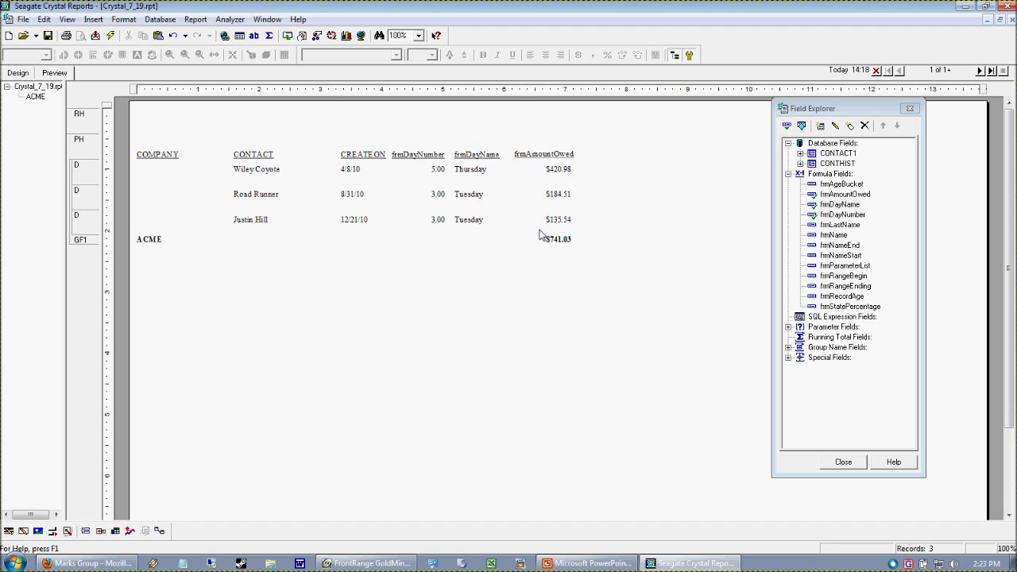
Return to the report design and create a new formula field named frmDayofWeekCalculation
click(17, 72)
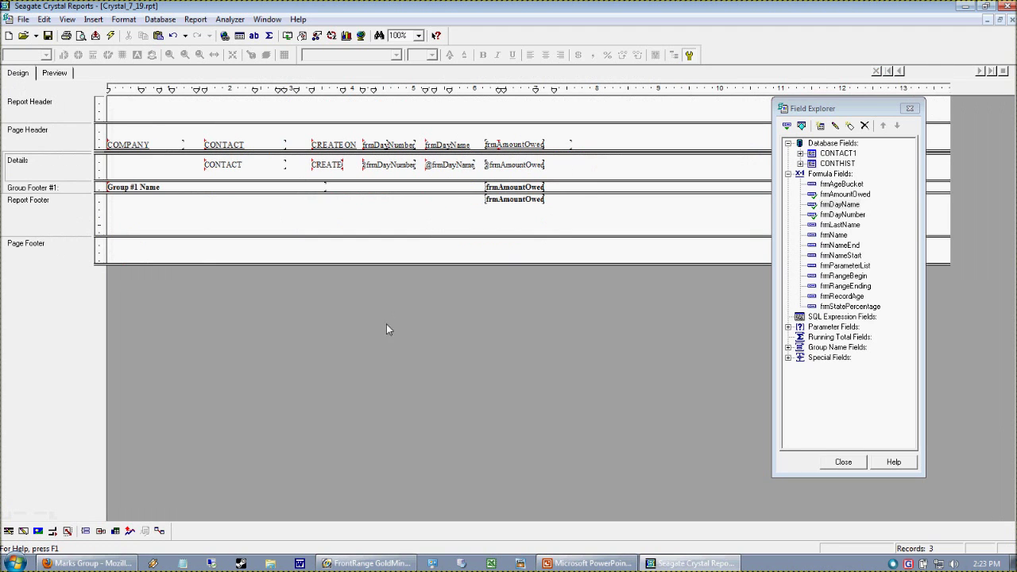
click(859, 215)
click(848, 215)
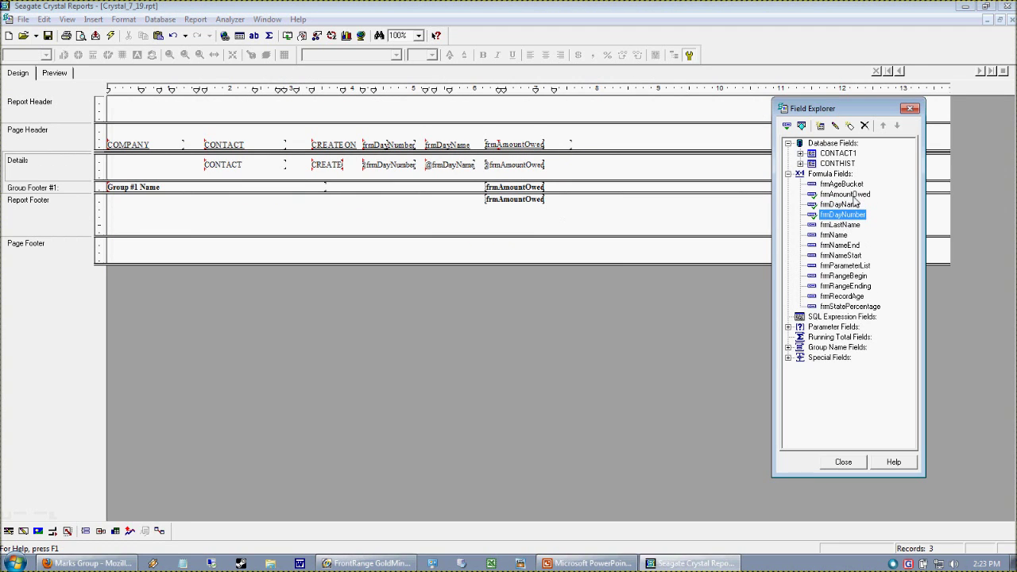
click(488, 244)
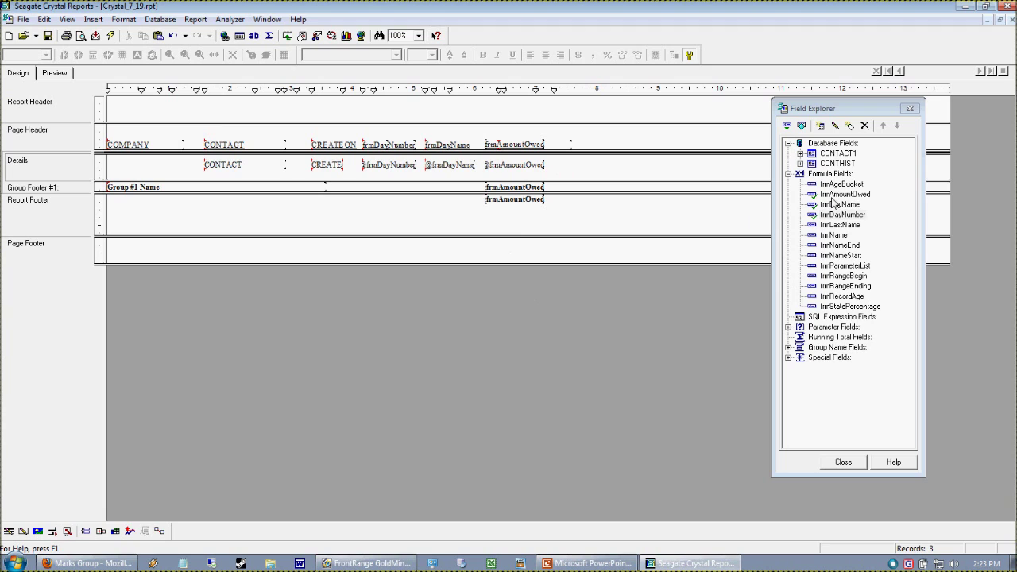
right_click(824, 175)
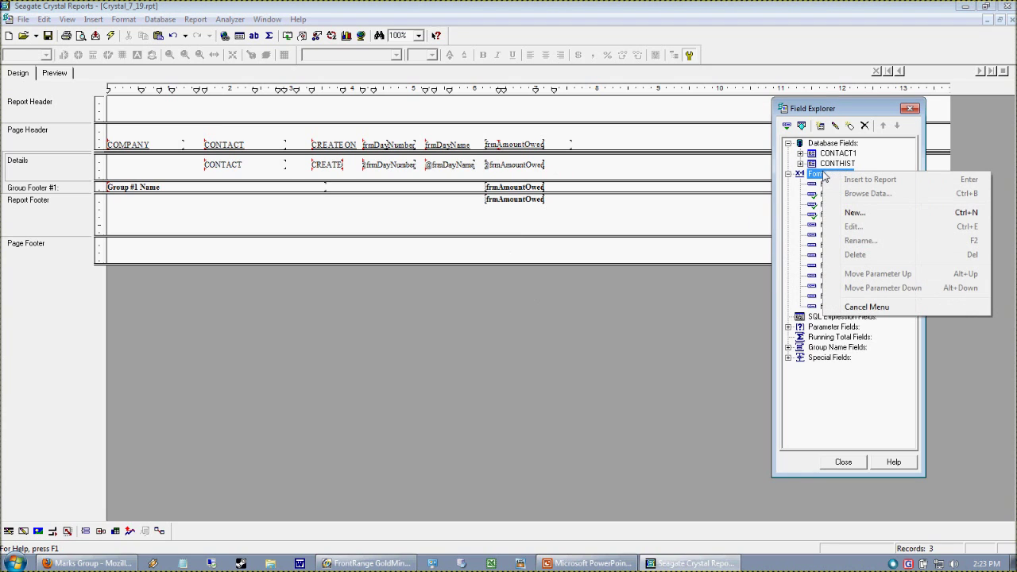
click(812, 226)
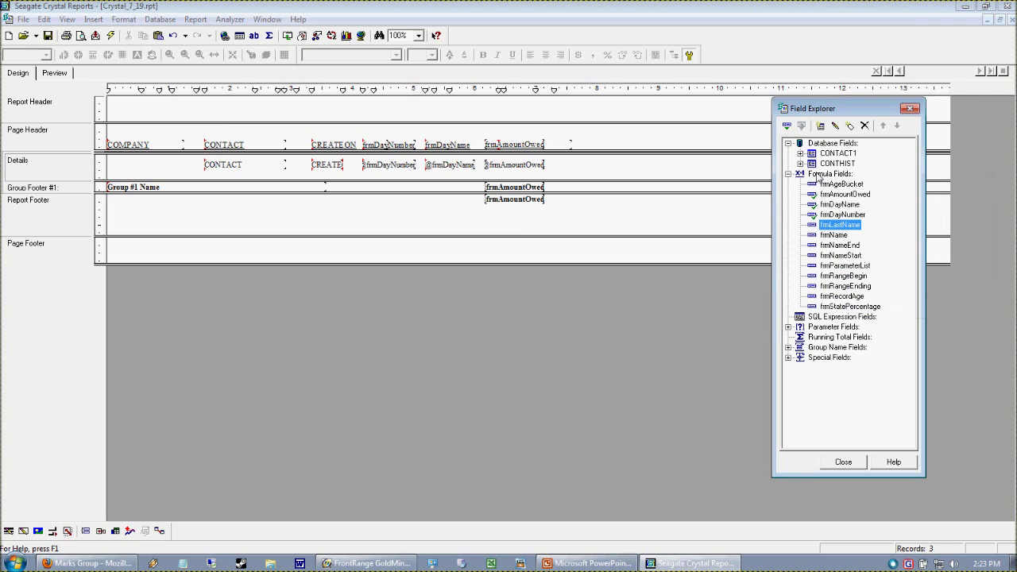
right_click(822, 174)
click(848, 214)
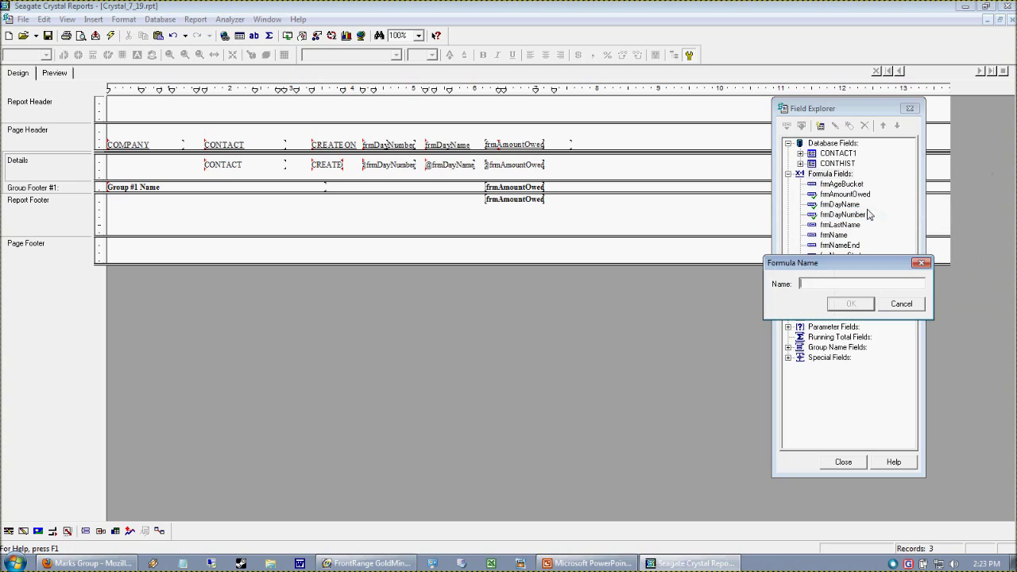
text(frmDayofWeekCalculation)
click(850, 304)
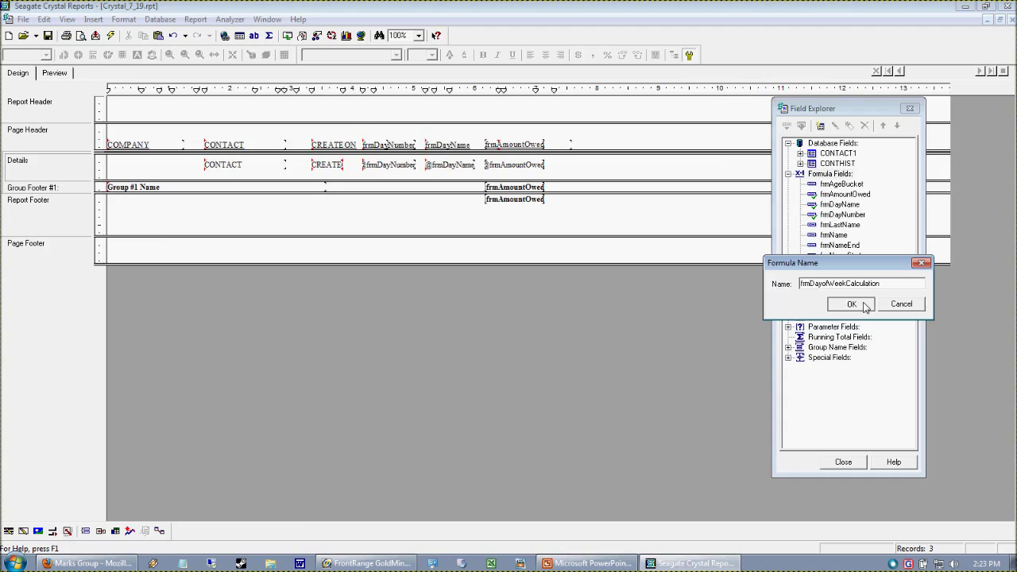
text(dayn)
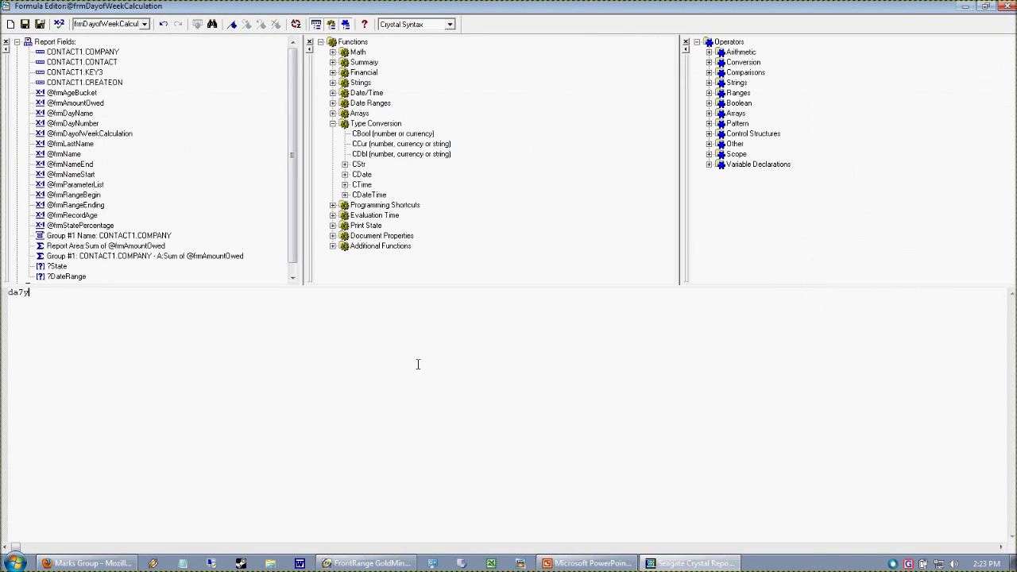
key(BackSpace)
key(BackSpace)
key(BackSpace)
text(aynumber()
double_click(48, 294)
key(Delete)
click(74, 564)
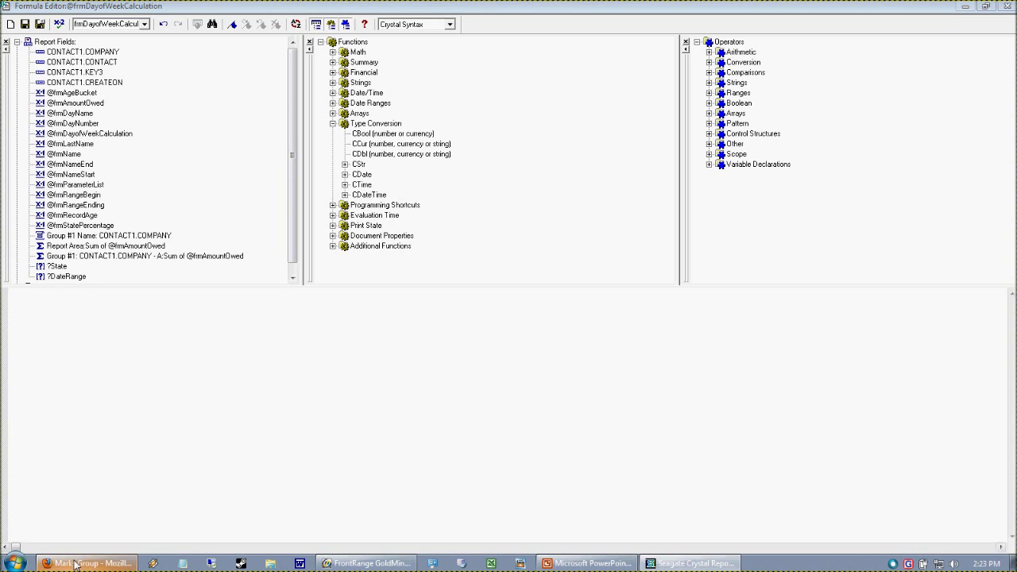
click(70, 563)
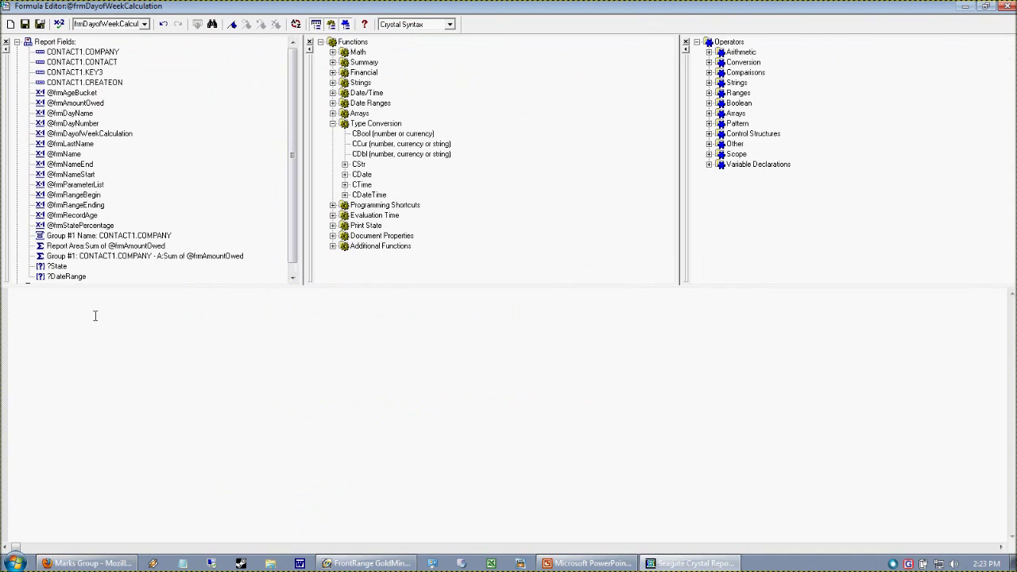
Enter dayofweek({CONTACT1.CREATEON}) as the frmDayofWeekCalculation formula
text(dayofweek()
double_click(92, 82)
text())
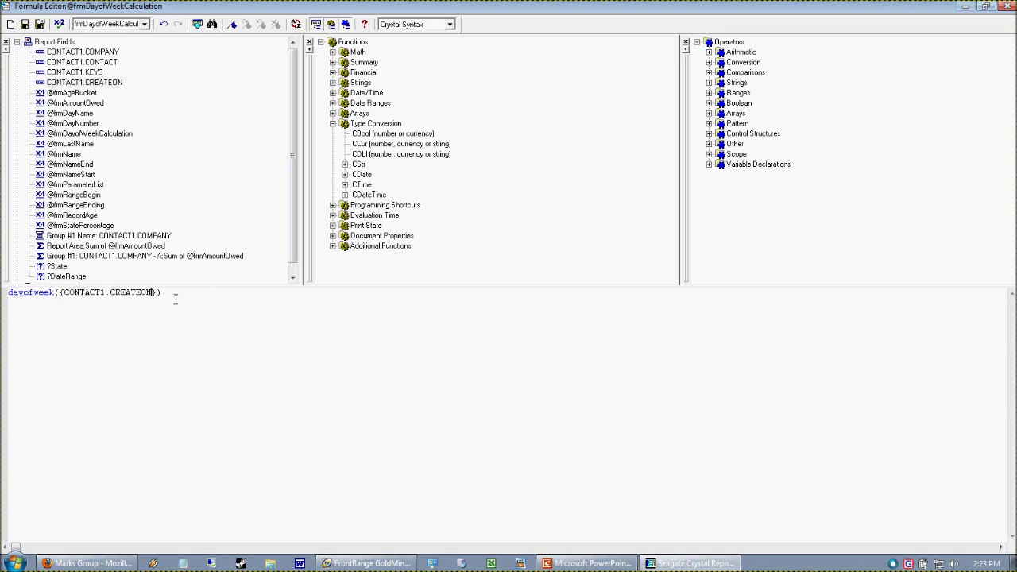
drag(170, 295, 8, 296)
click(103, 308)
triple_click(15, 298)
click(96, 321)
click(81, 566)
click(82, 566)
Wrap the dayofweek expression in the weekdayname function so the formula reads weekdayname(dayofweek({CONTACT1.CREATEON}))
key(Return)
key(Up)
text(weekd)
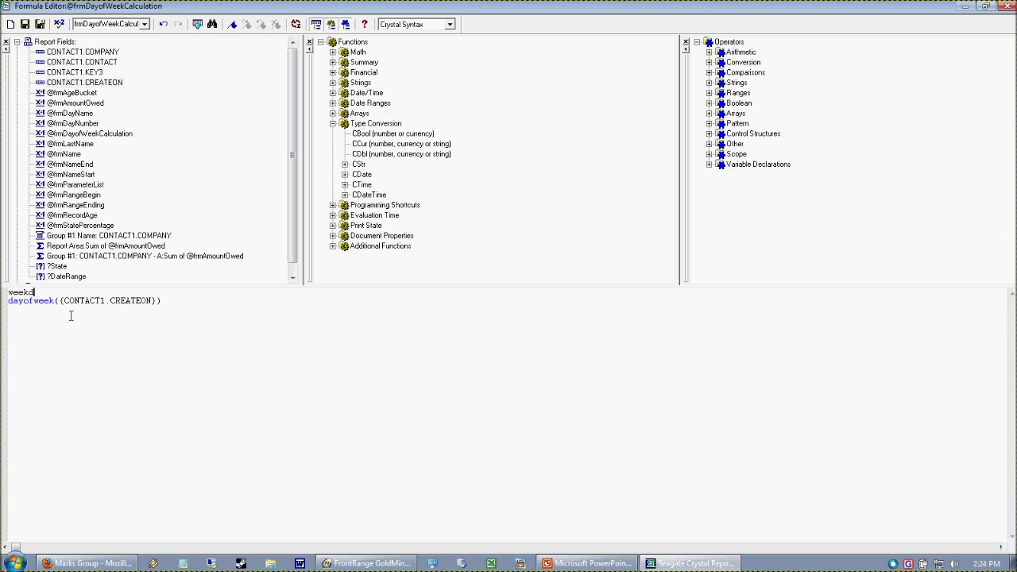
text(ayname()
key(Delete)
click(236, 306)
text())
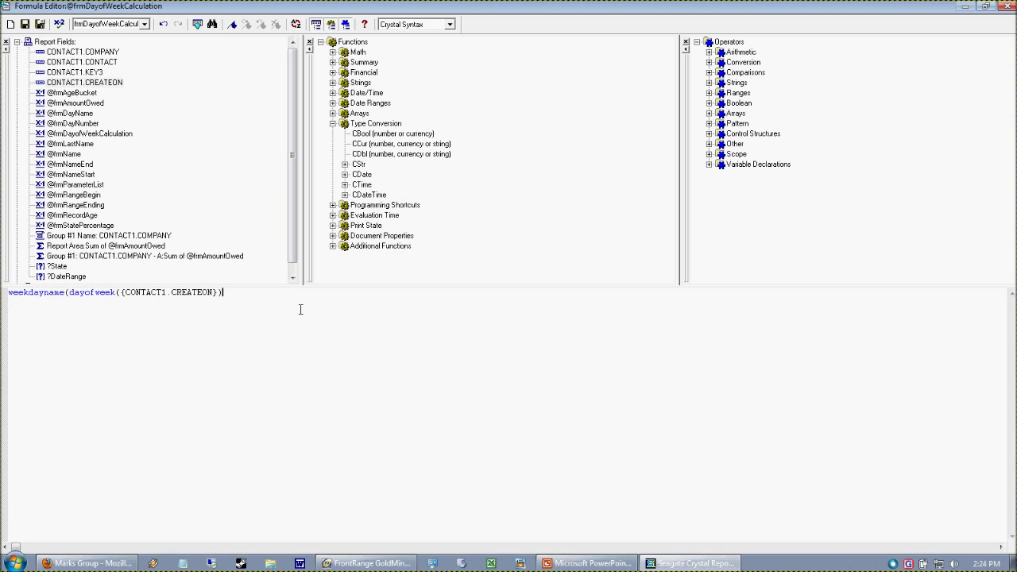
text())
click(123, 303)
drag(70, 302, 222, 305)
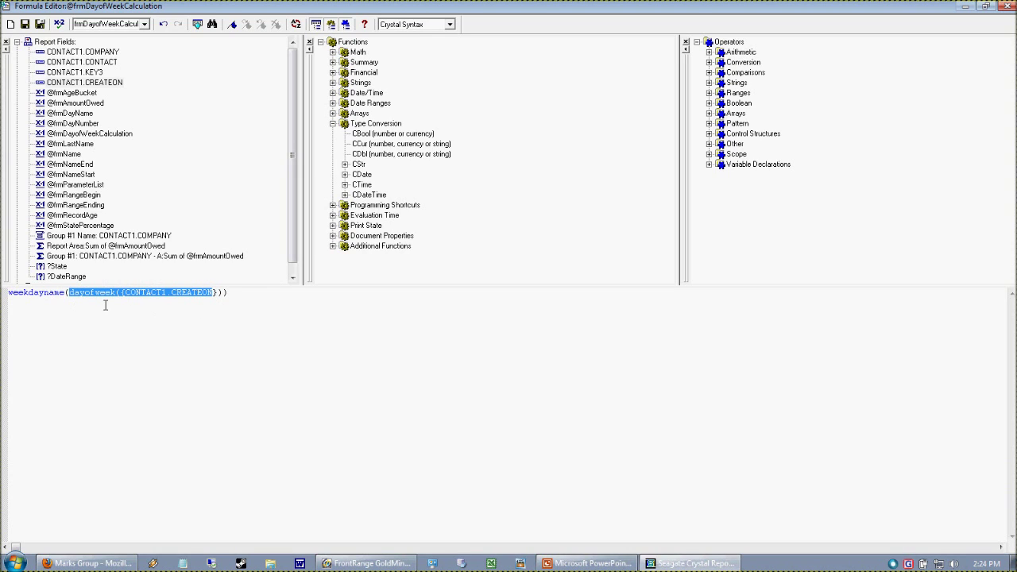
drag(70, 300, 229, 303)
click(69, 297)
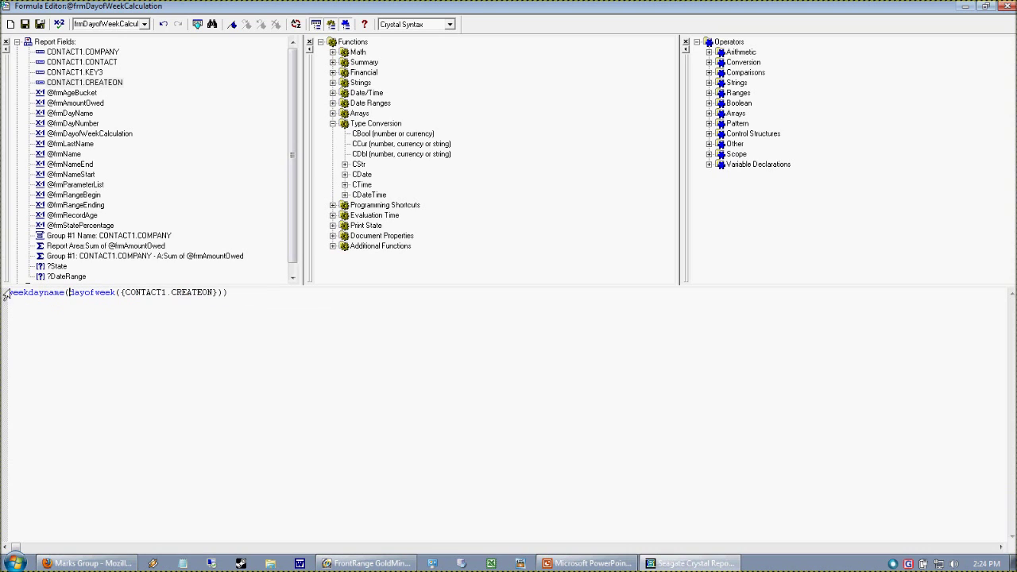
Check the frmDayofWeekCalculation formula for errors, save it and return to the report design
click(59, 24)
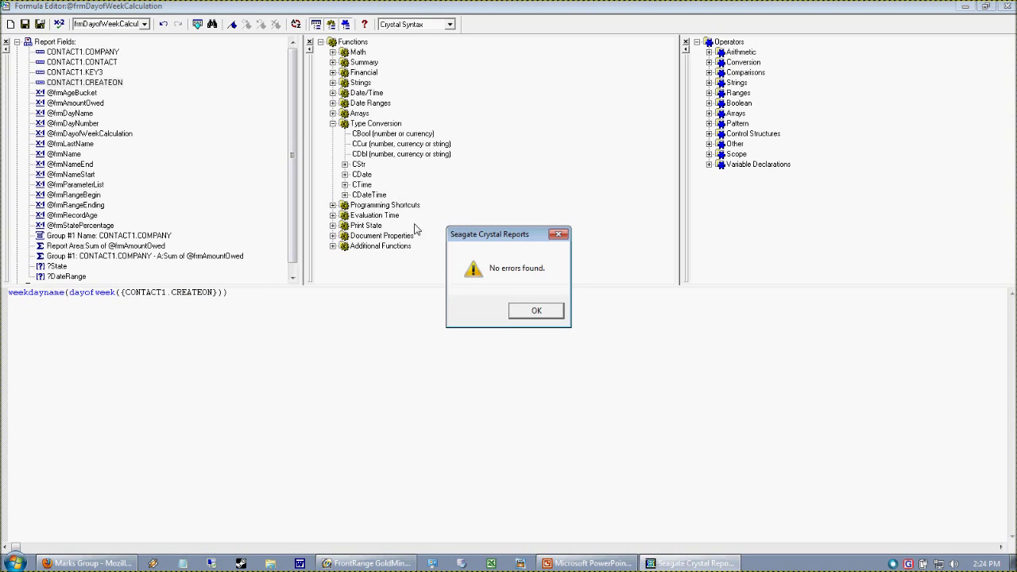
click(536, 311)
click(40, 24)
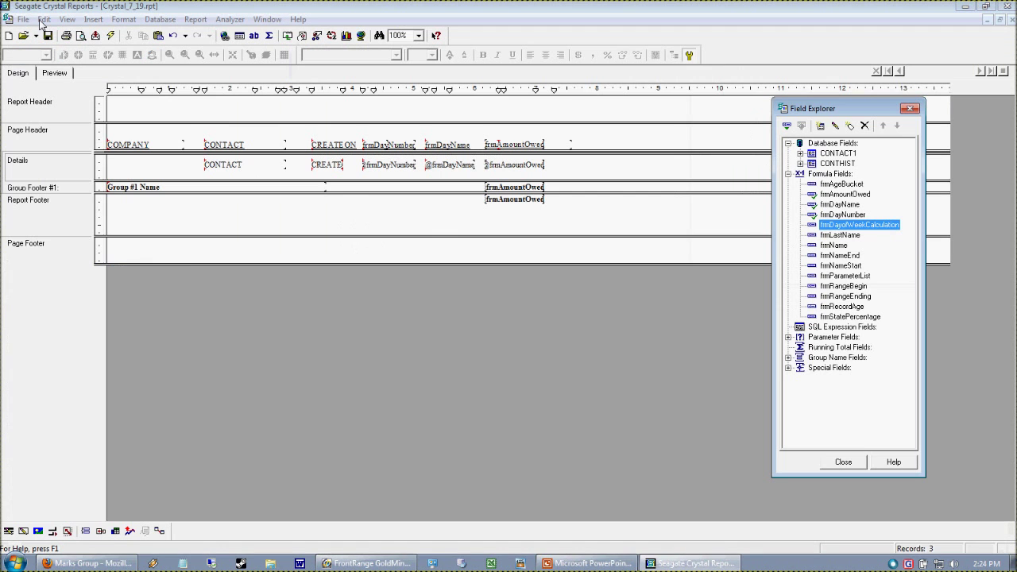
Replace the CREATEON heading and the frmDayNumber and frmDayName columns with frmDayofWeekCalculation beside the Details date field, and preview the report
drag(382, 177, 479, 148)
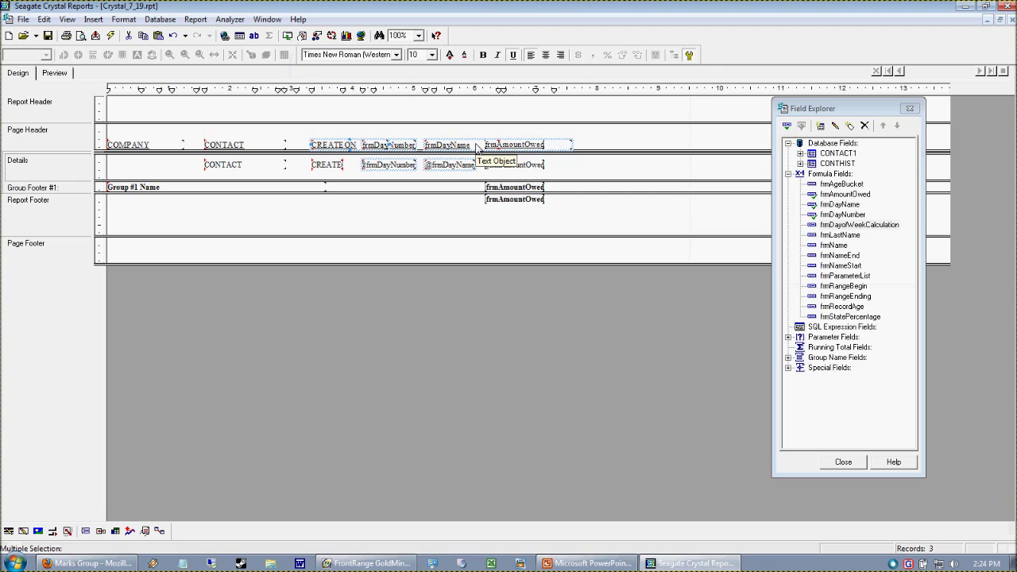
key(Delete)
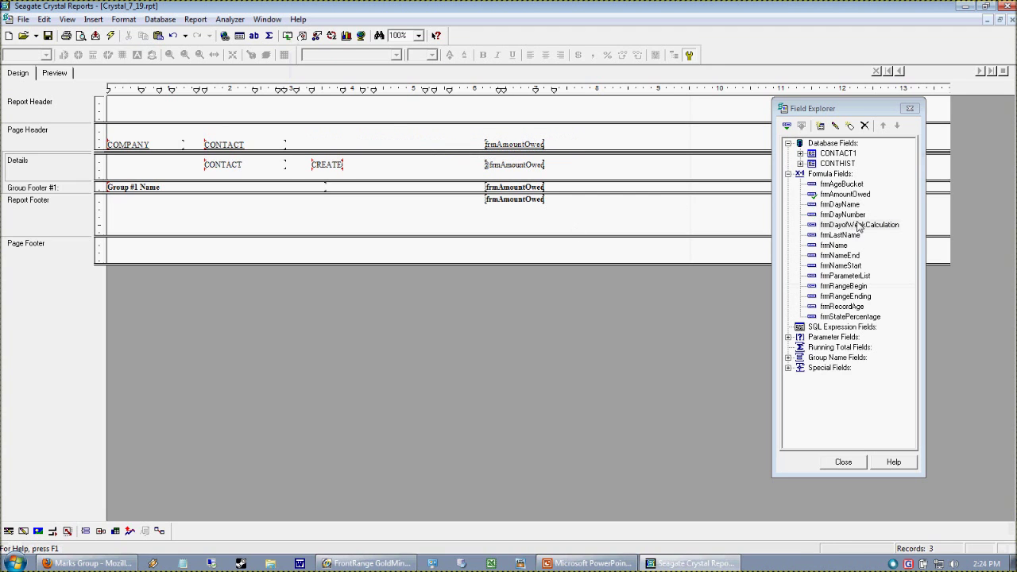
drag(860, 225, 351, 164)
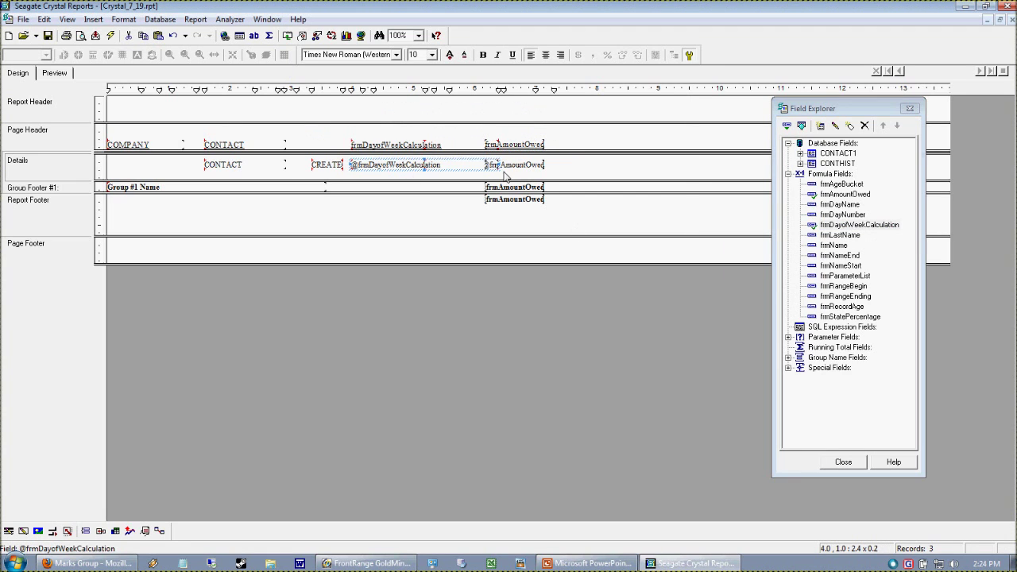
click(66, 75)
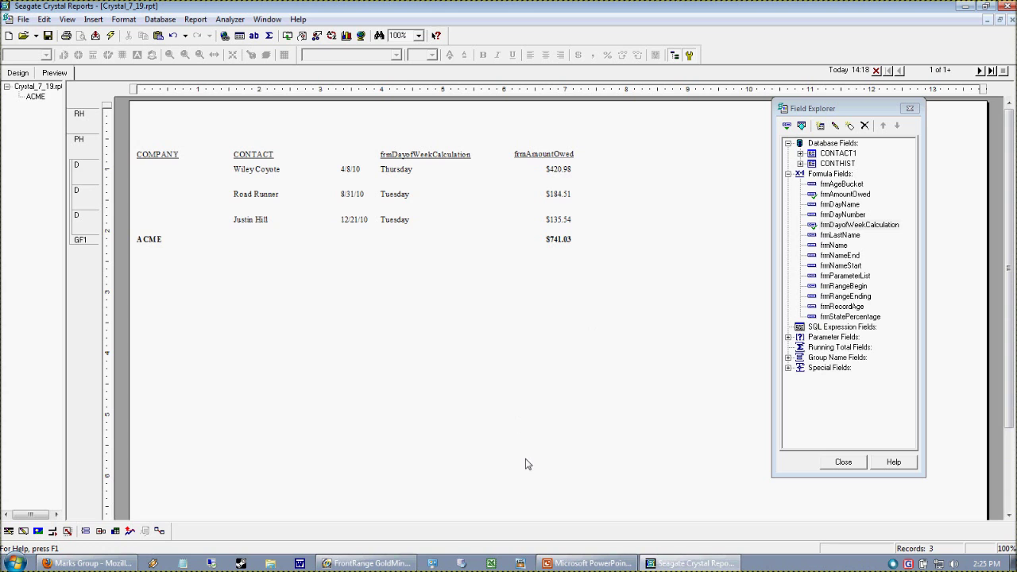
Switch to the Crystal Webinar presentation in PowerPoint and show the WELCOME! Crystal Reports Tips and Tricks slide
click(588, 563)
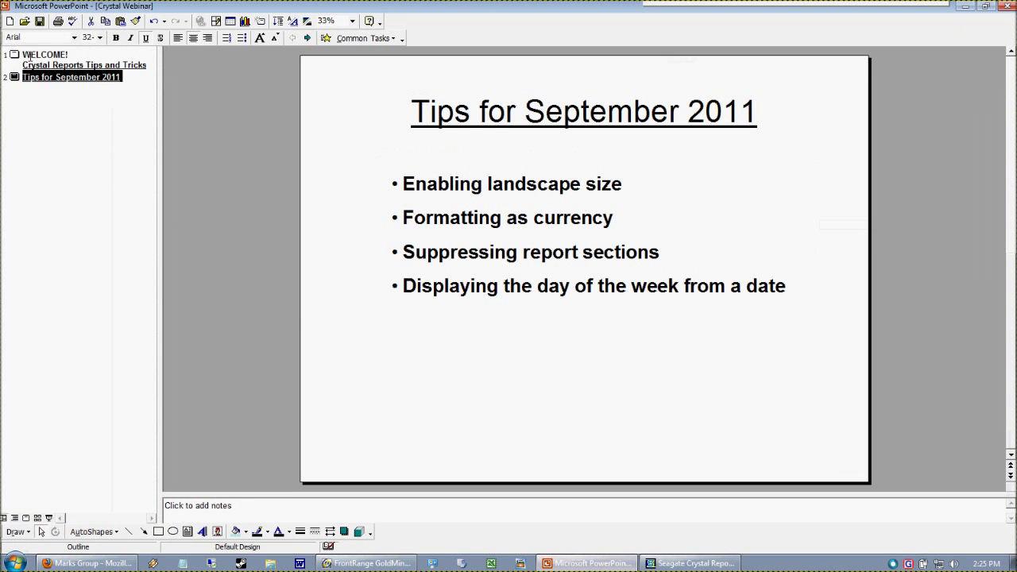
click(15, 56)
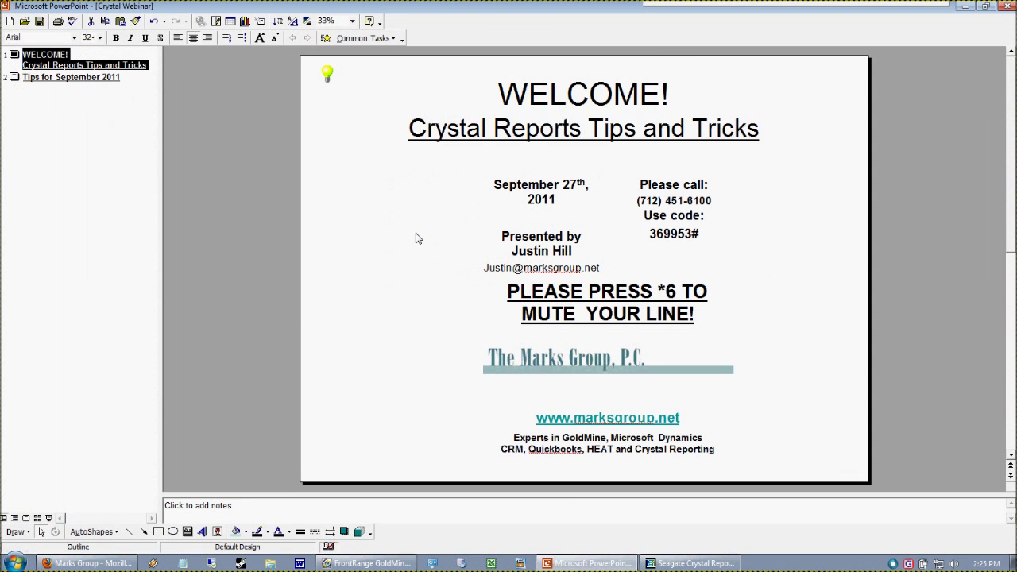